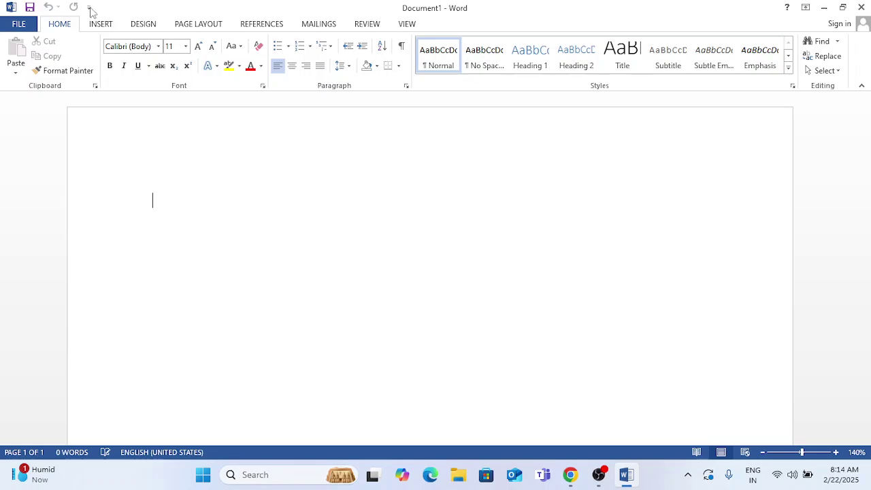
Examine the Quick Access Toolbar customization options and the available save locations for the empty document.
left_click(88, 7)
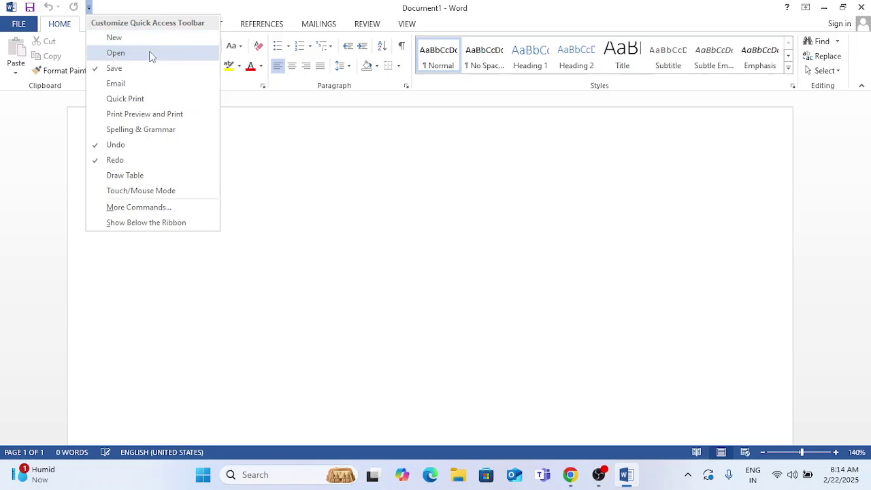
left_click(149, 6)
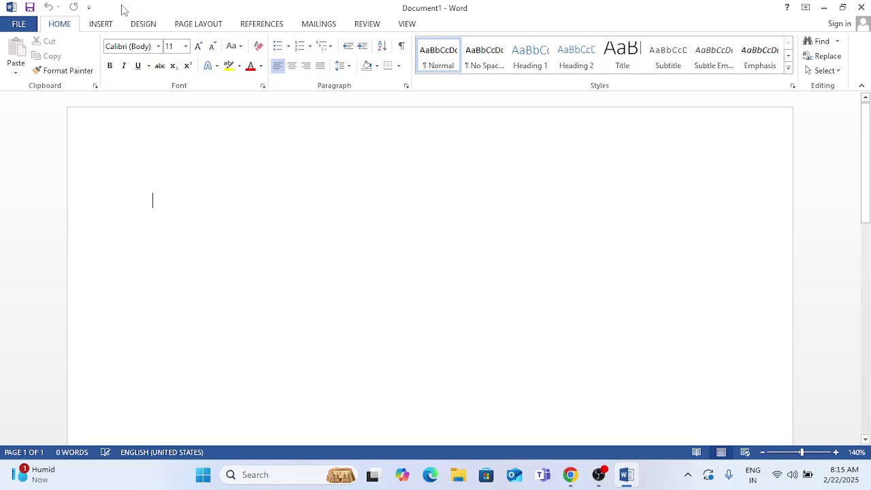
left_click(19, 24)
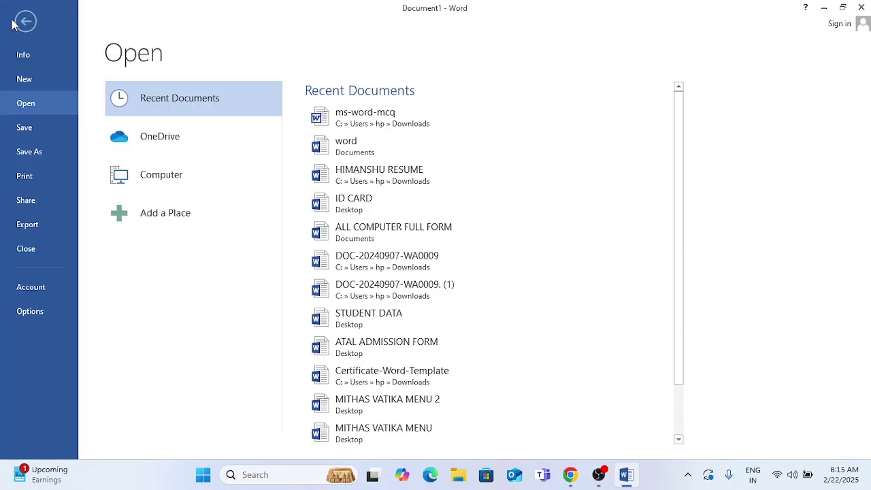
left_click(41, 139)
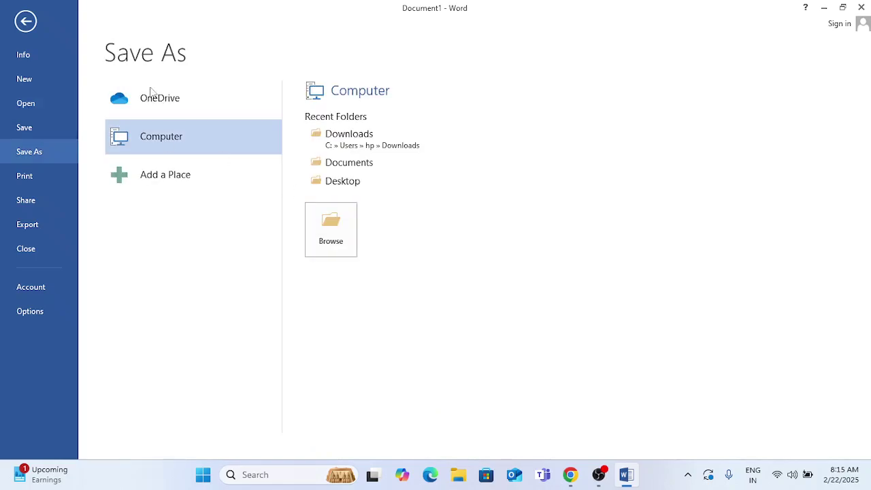
left_click(25, 20)
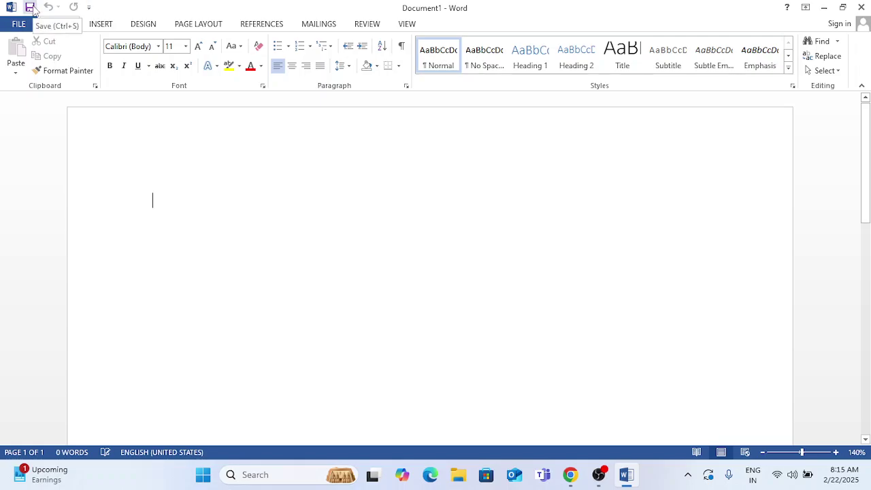
left_click(30, 7)
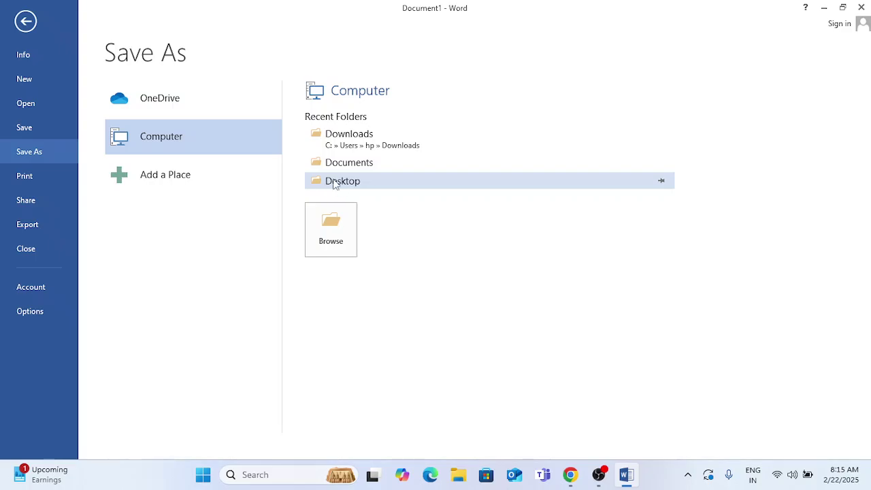
left_click(26, 22)
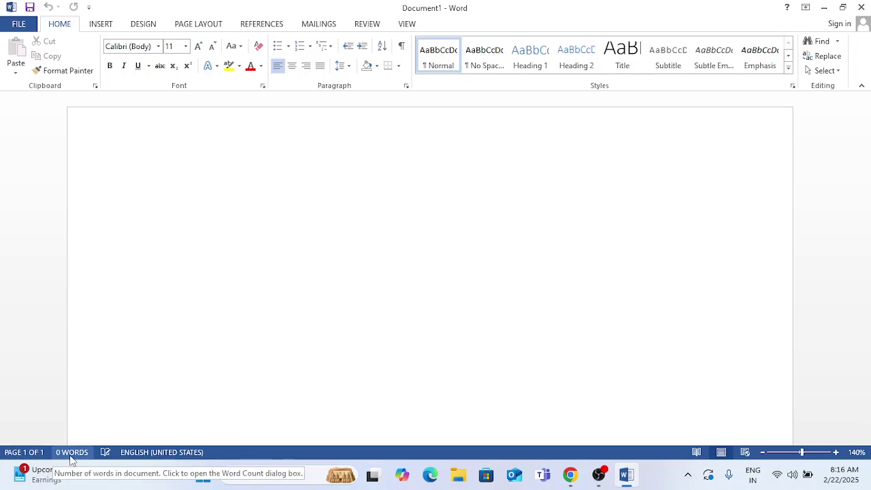
Zoom the document page out to 100%.
left_click(761, 459)
left_click(761, 458)
left_click(761, 458)
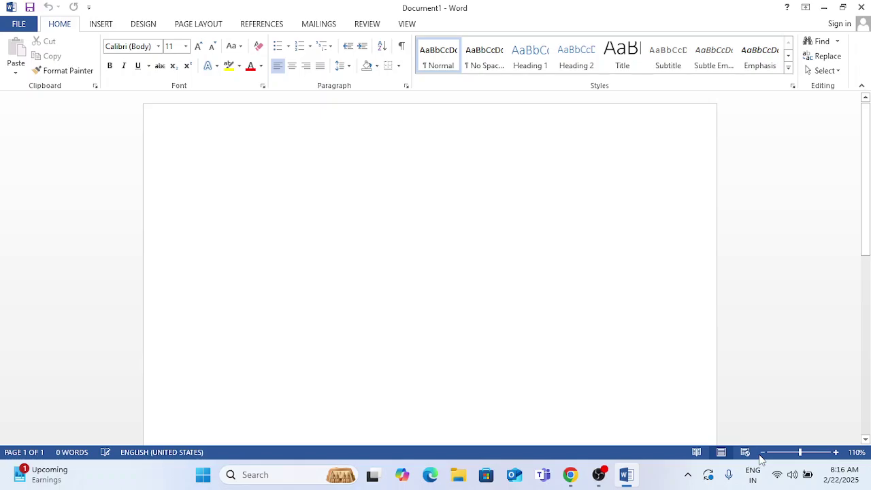
left_click(761, 458)
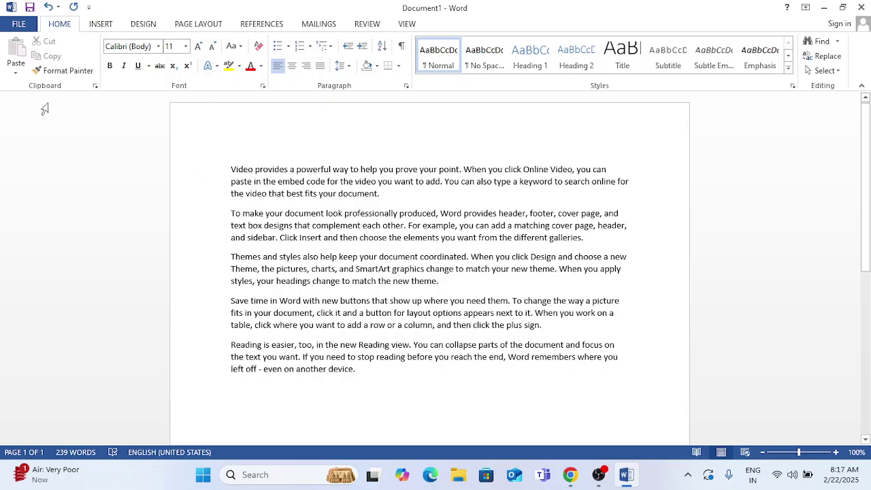
Create a new document from the Blank document template.
left_click(19, 24)
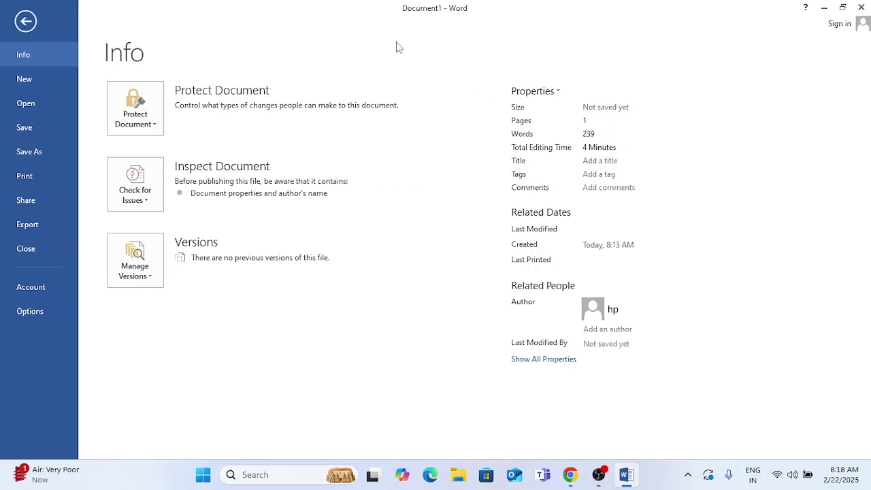
left_click(48, 75)
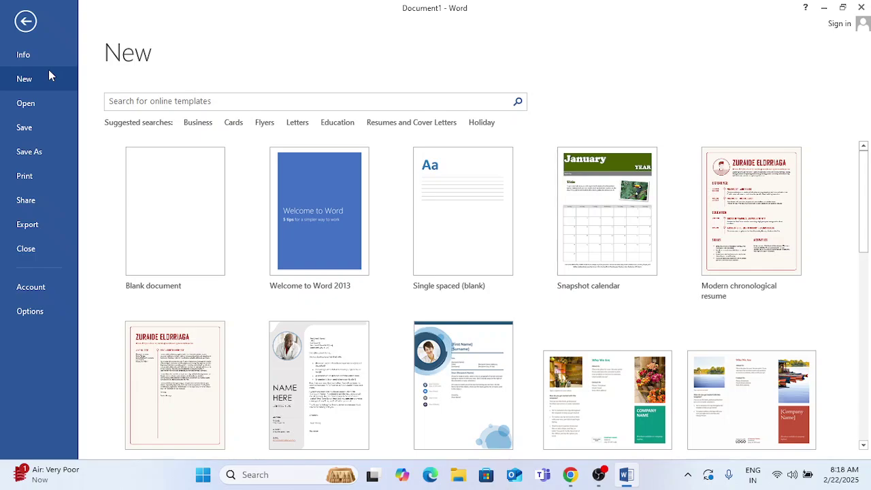
left_click(29, 30)
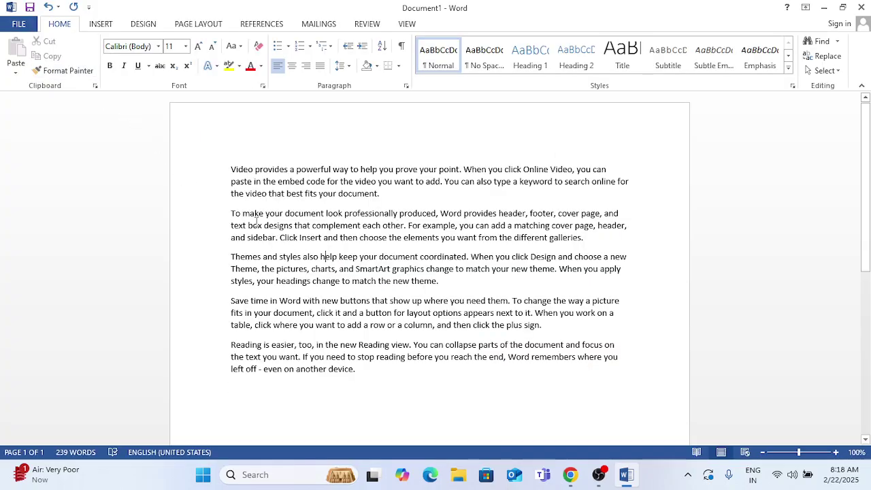
left_click(23, 27)
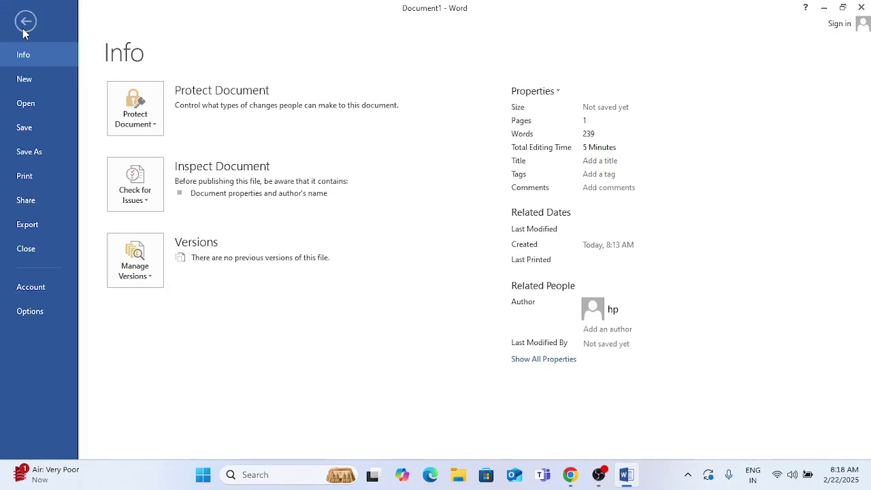
left_click(23, 31)
left_click(23, 27)
left_click(37, 81)
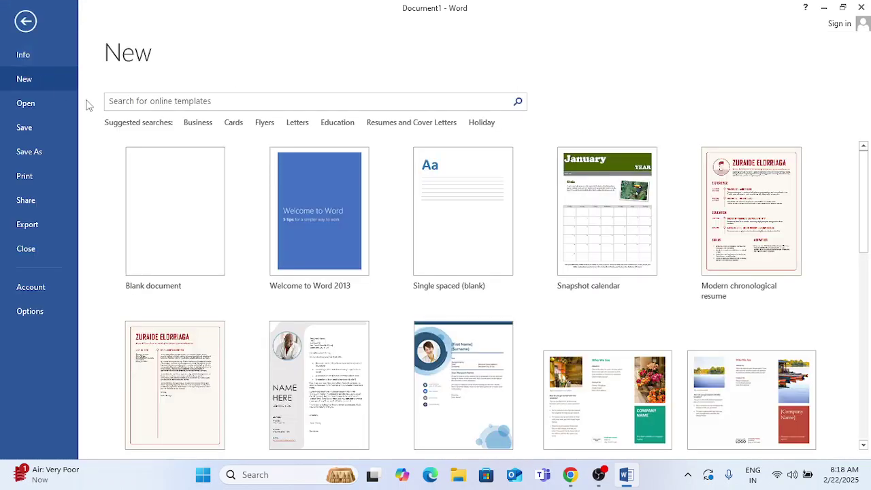
left_click(172, 205)
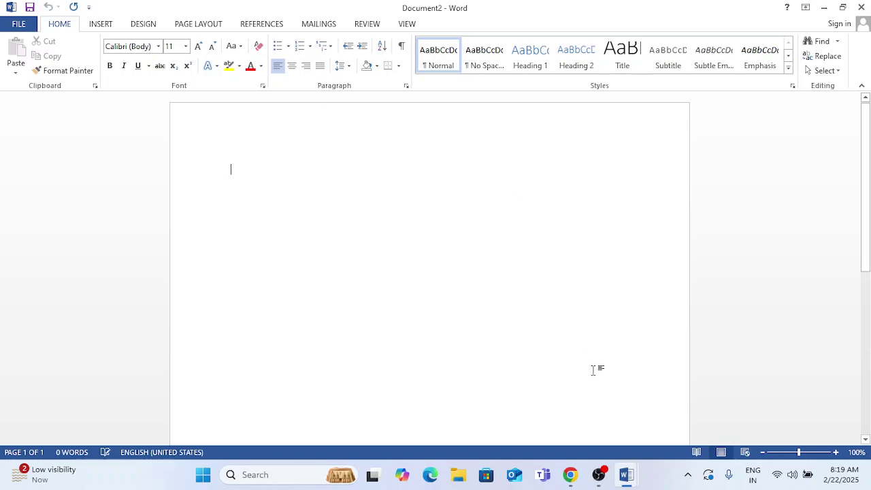
Switch back to the Document1 window with the sample paragraphs.
left_click(630, 476)
left_click(628, 477)
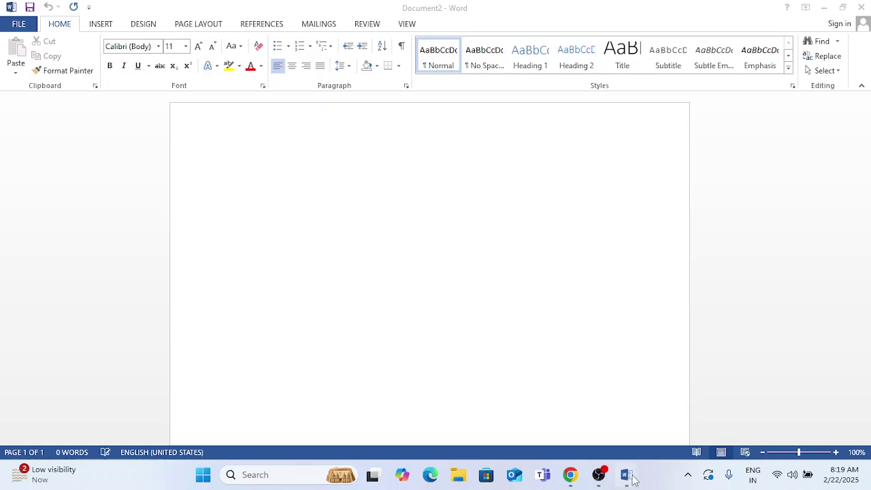
left_click(585, 420)
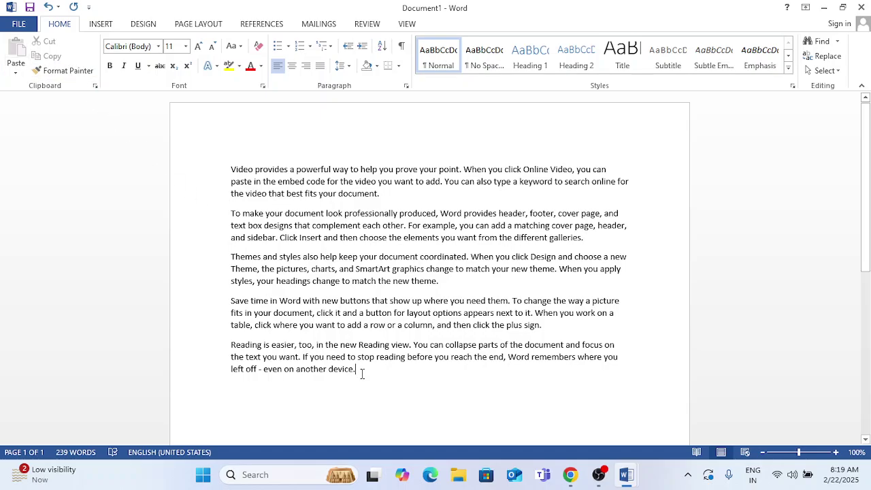
Try to open the recent document ID CARD stored on the Desktop.
left_click(18, 23)
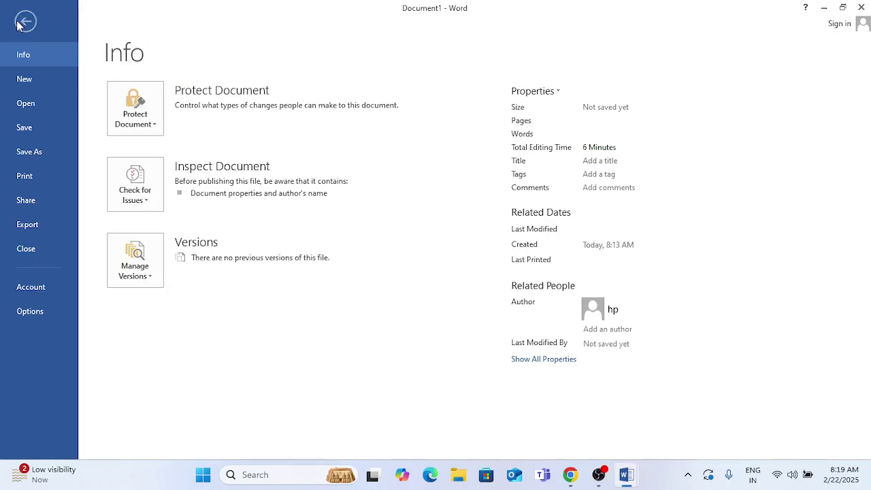
left_click(38, 104)
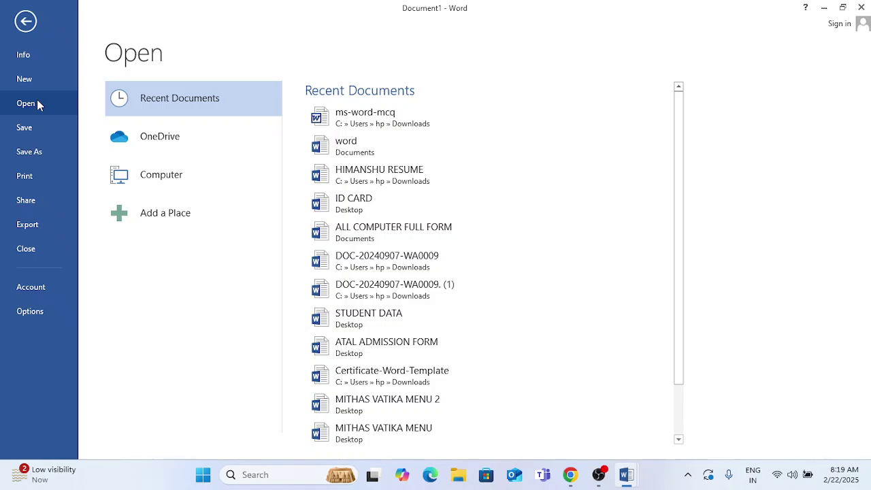
left_click(358, 213)
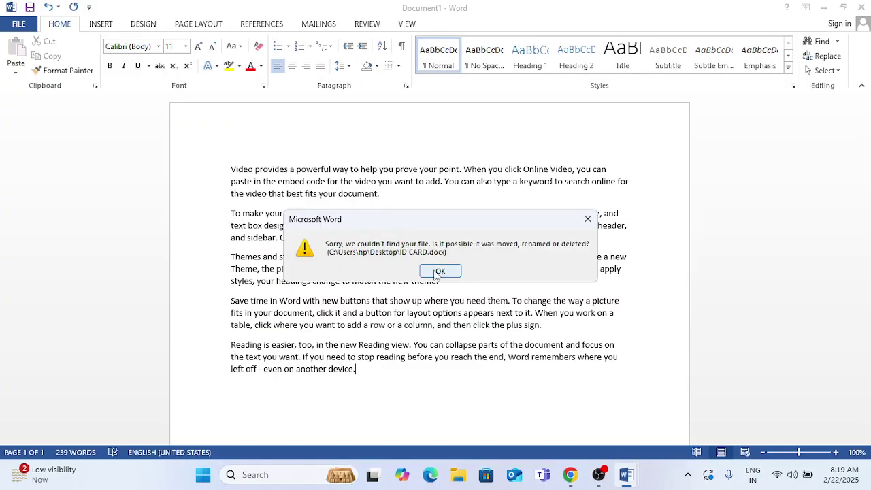
left_click(440, 272)
Open the recent document ALL COMPUTER FULL FORM from Documents and look through its pages.
left_click(22, 26)
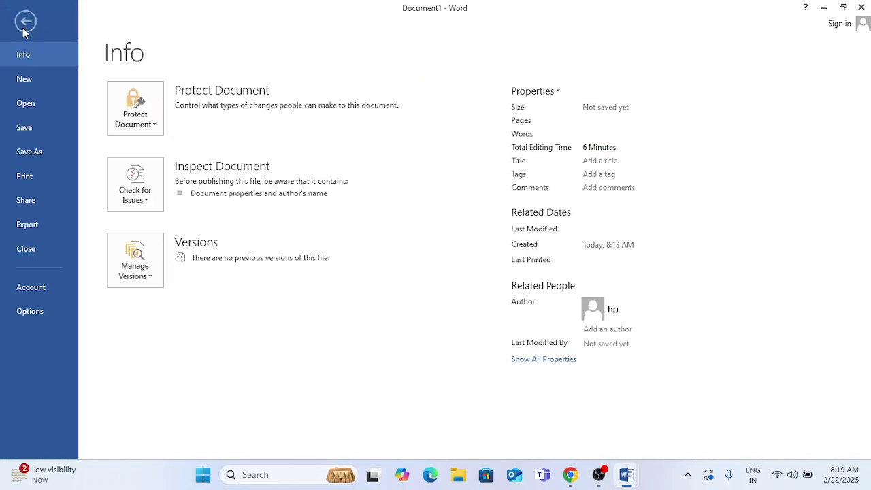
left_click(46, 112)
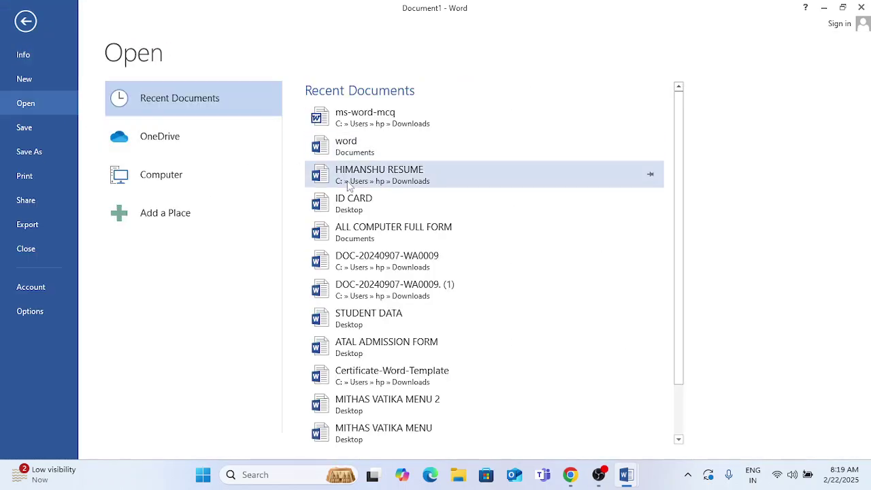
left_click(393, 234)
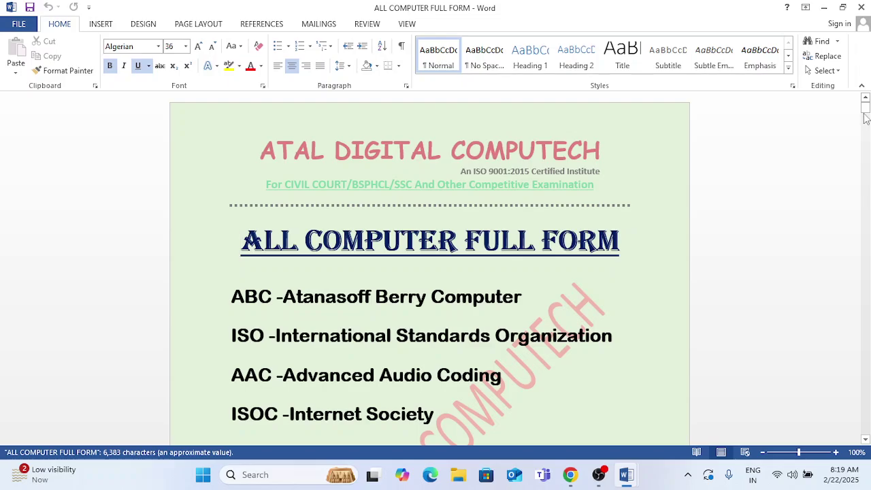
left_click_drag(865, 109, 866, 201)
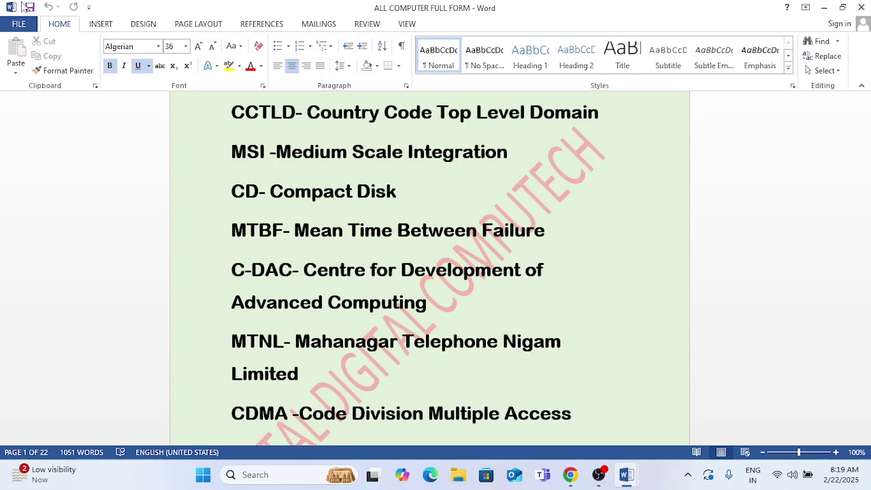
Switch from the ALL COMPUTER FULL FORM document to the unsaved Document1 window.
left_click(19, 24)
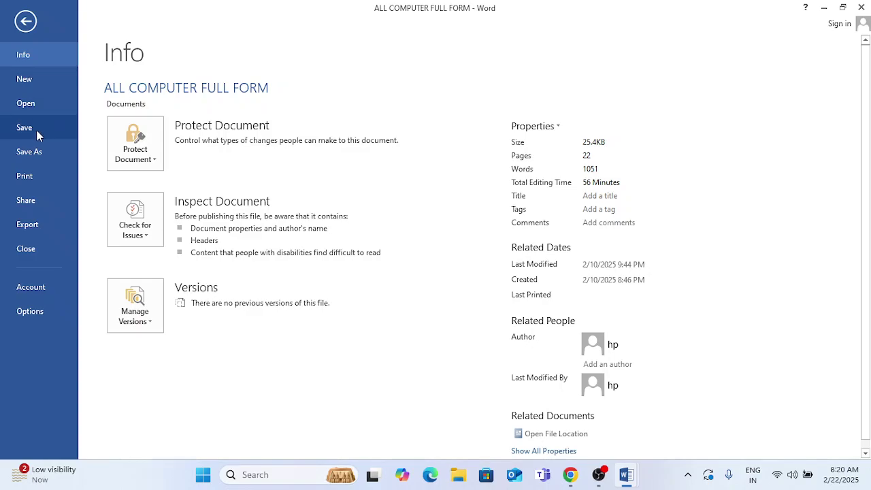
left_click(26, 21)
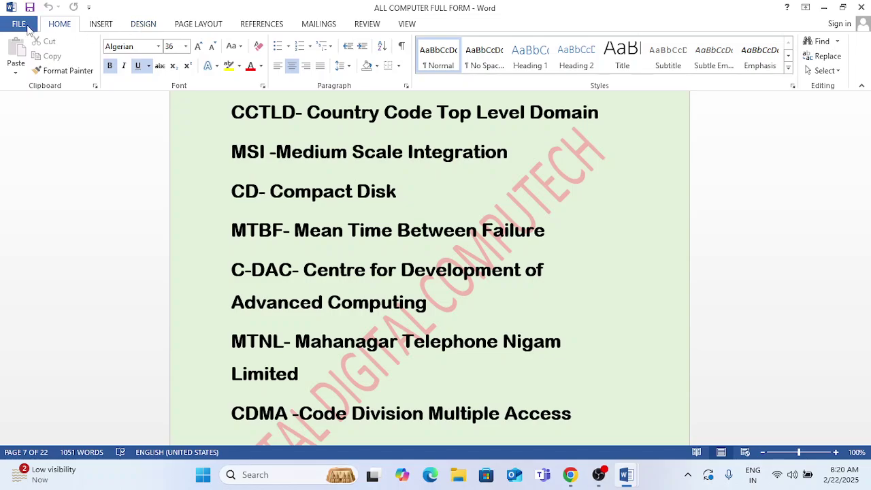
left_click(28, 26)
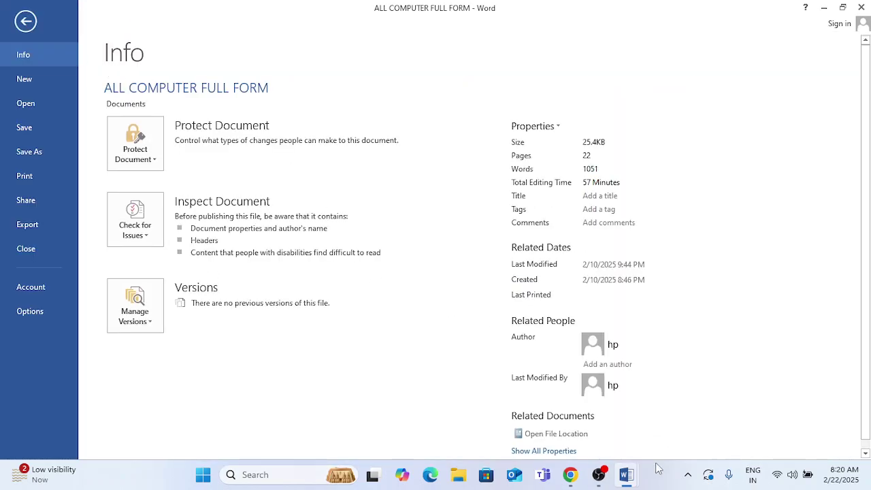
left_click(626, 475)
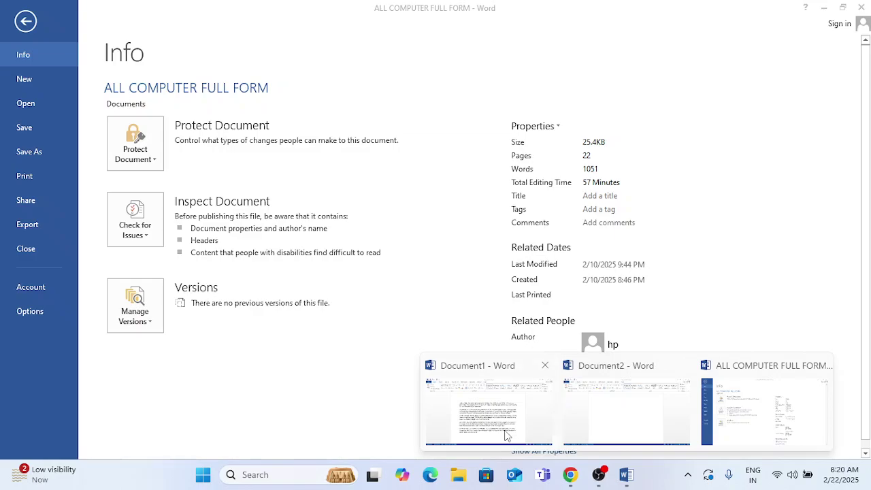
left_click(507, 437)
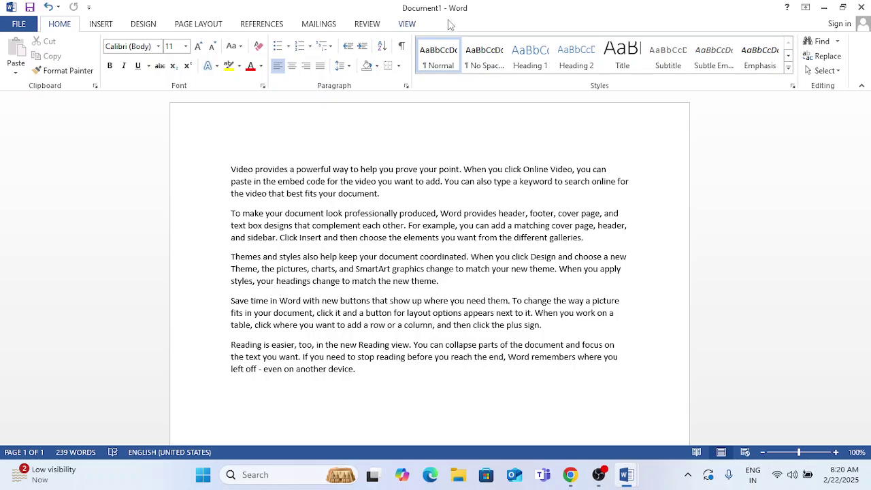
Save Document1 to the Desktop as a Word Document named "practice word".
left_click(6, 25)
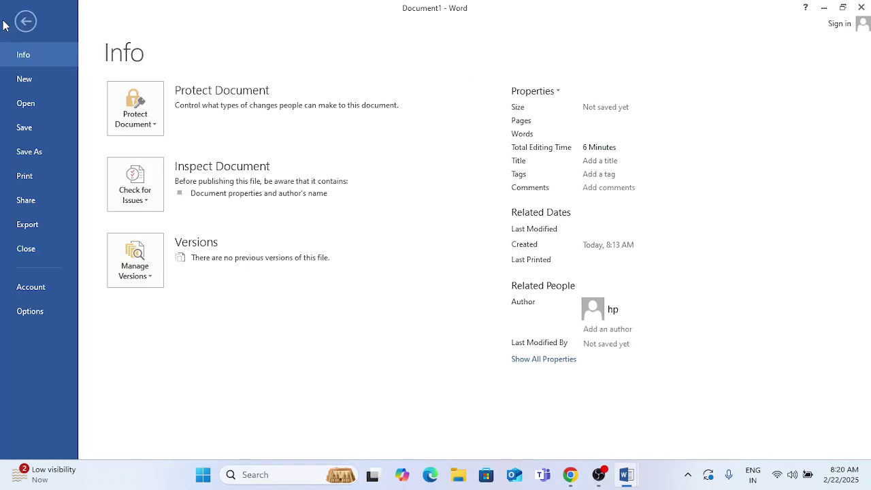
left_click(39, 131)
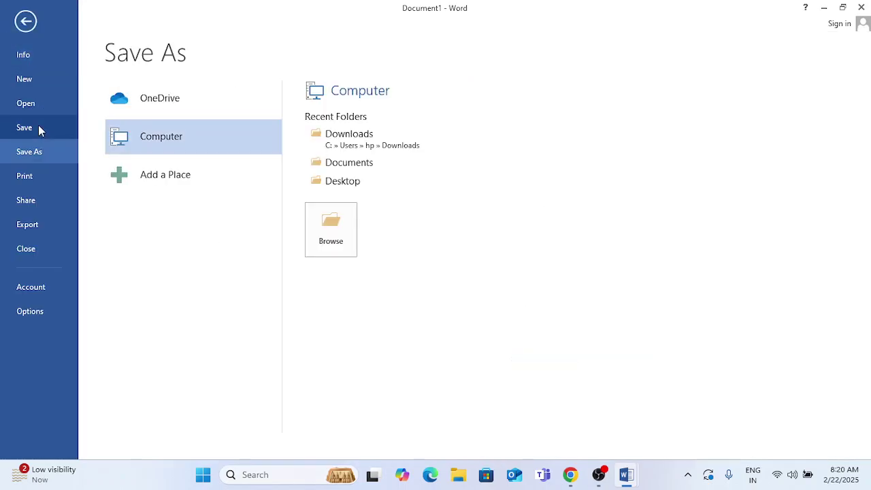
left_click(348, 181)
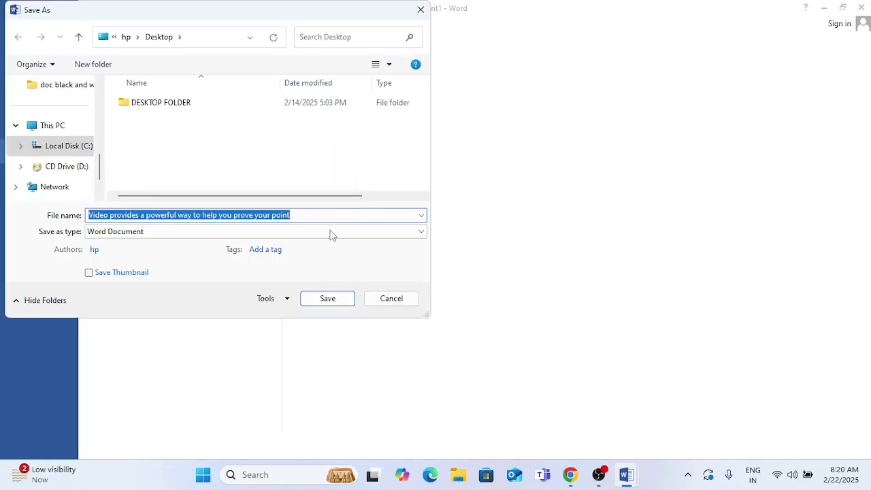
type("pr")
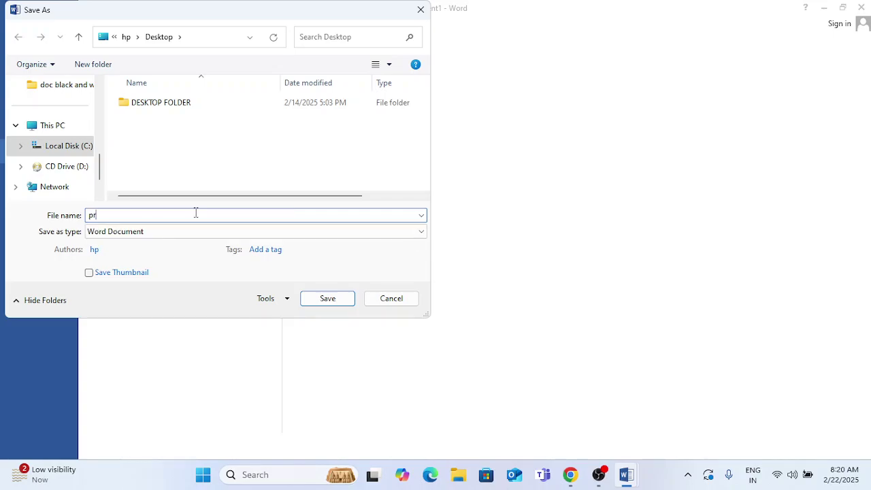
type("actice word")
left_click(337, 300)
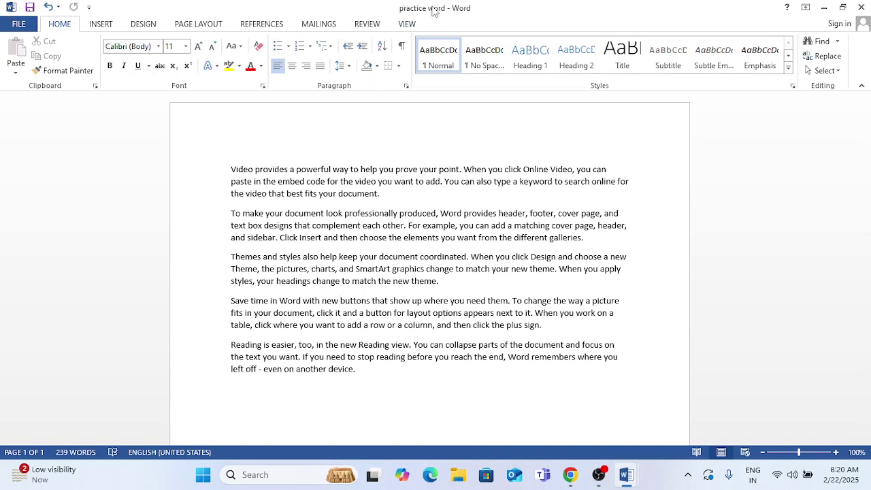
left_click(19, 23)
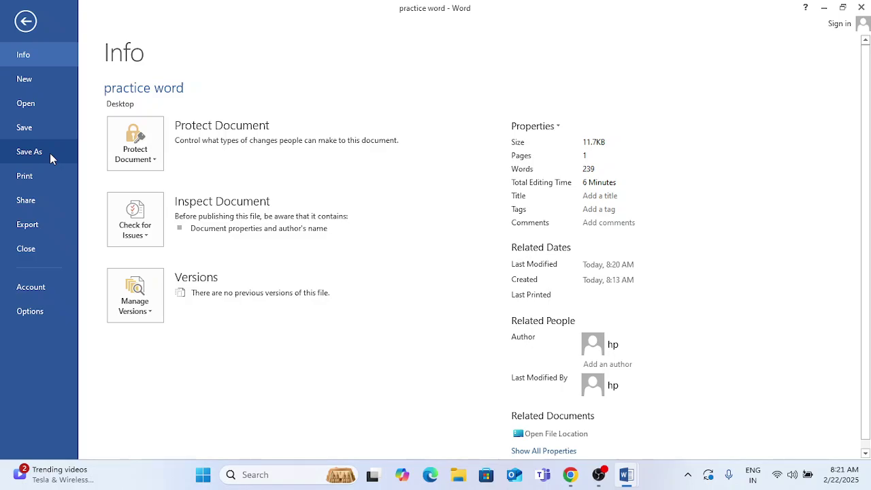
left_click(25, 22)
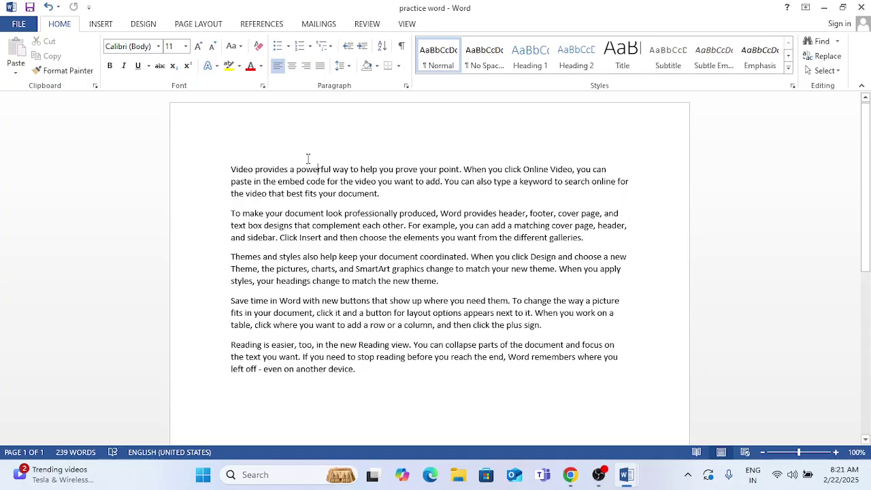
Add the lines "To", "The principal" and "RKHS" above the first paragraph and save the document under its existing name.
left_click(231, 171)
key("Return")
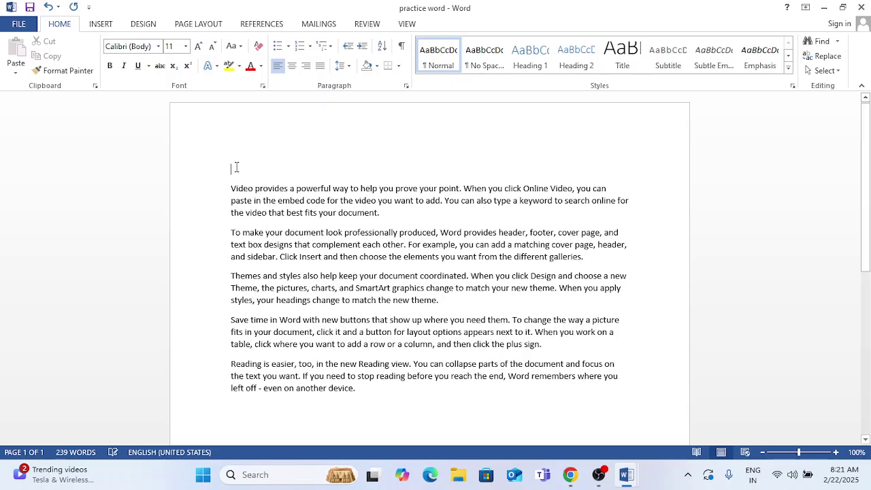
type("To")
key("BackSpace")
key("BackSpace")
type("To")
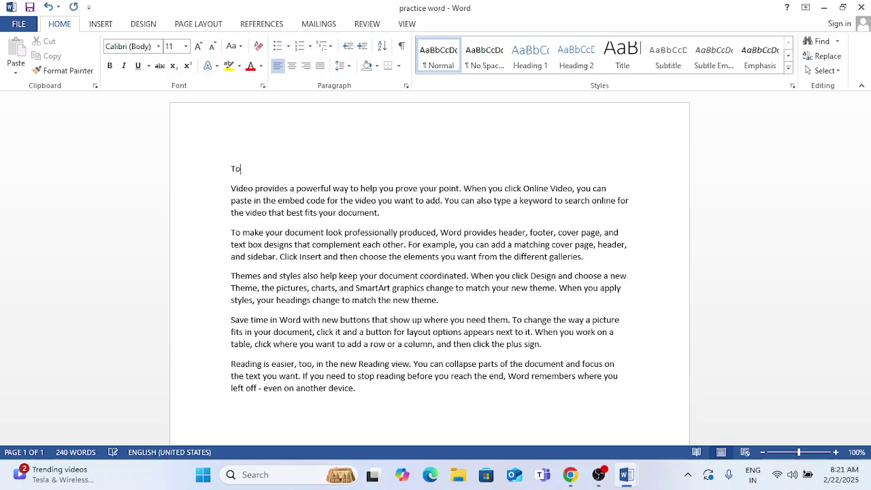
key("Return")
type("The pr")
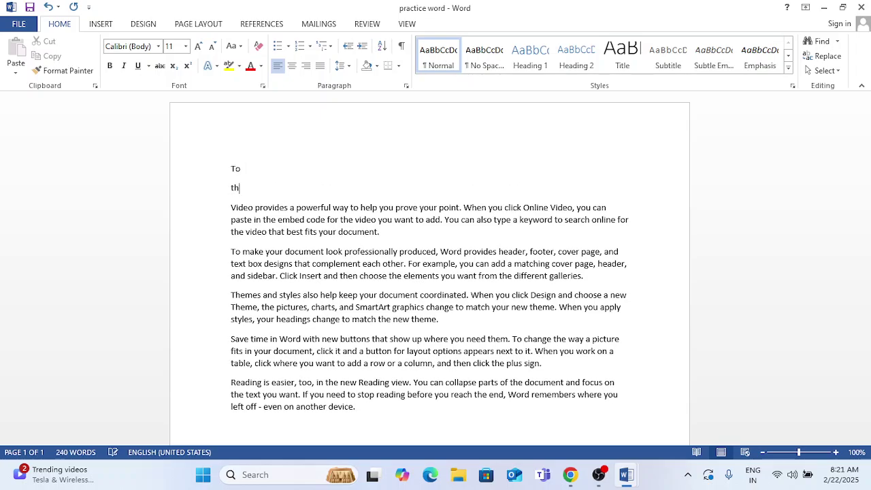
type("incipal")
key("Return")
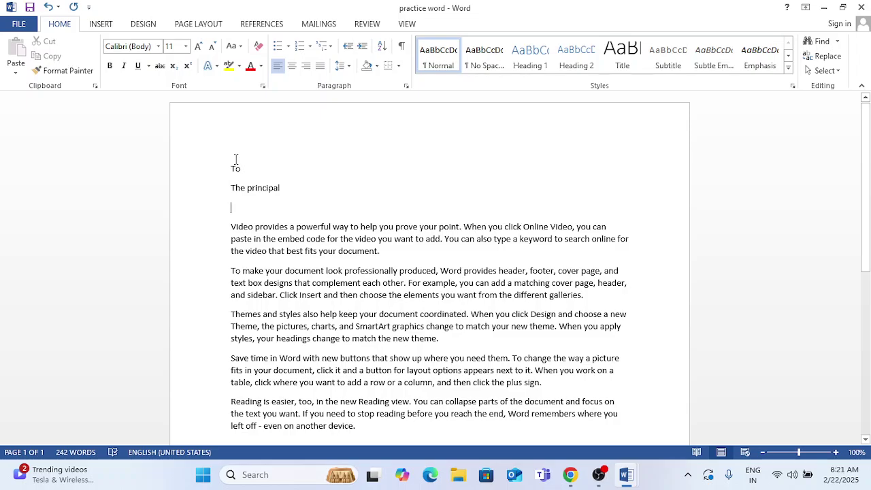
type("RKHS")
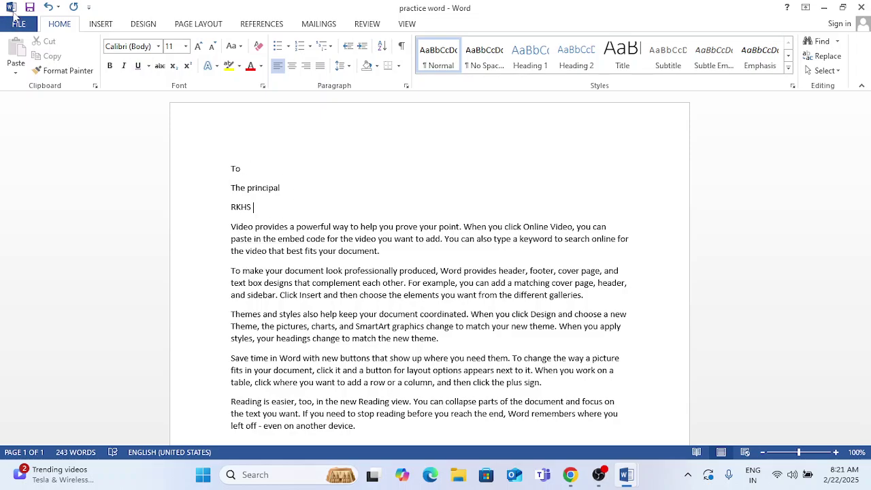
left_click(20, 24)
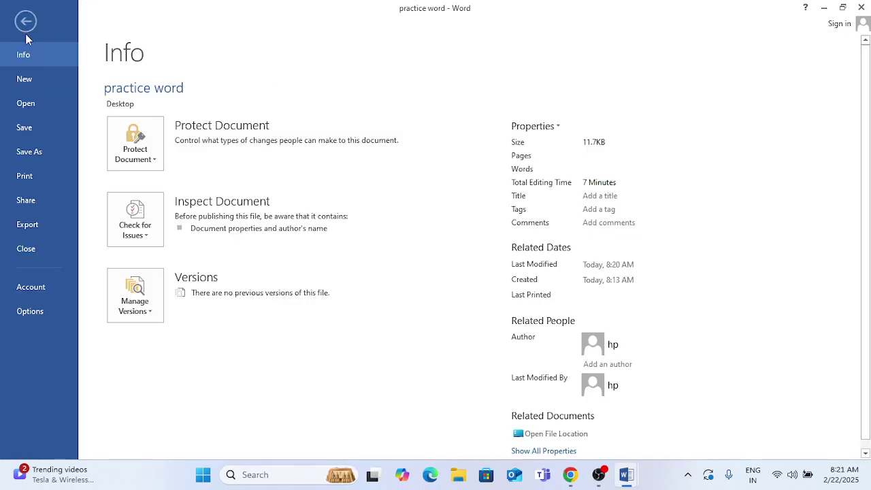
left_click(50, 129)
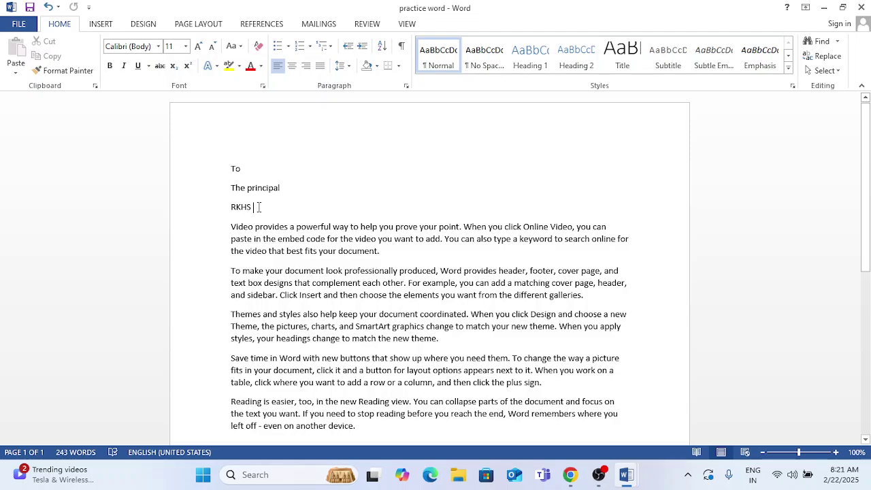
Replace the line "RKHS" with "BKHS".
left_click_drag(259, 207, 226, 211)
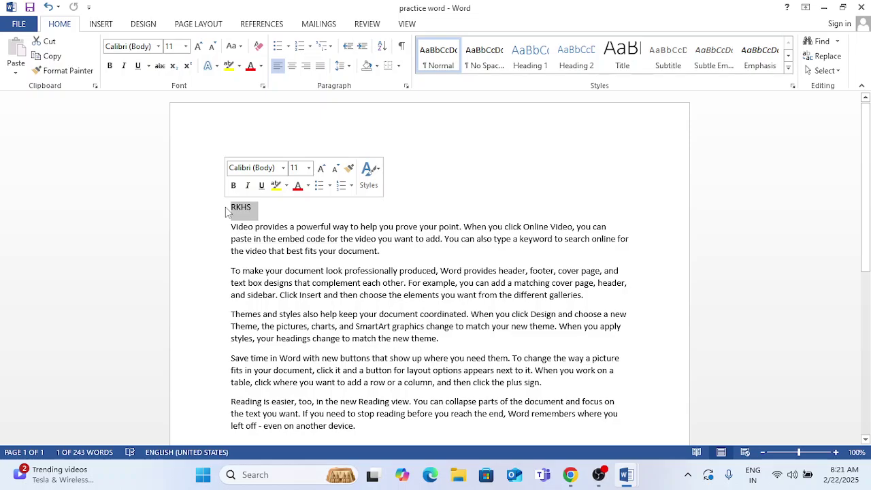
type("BK")
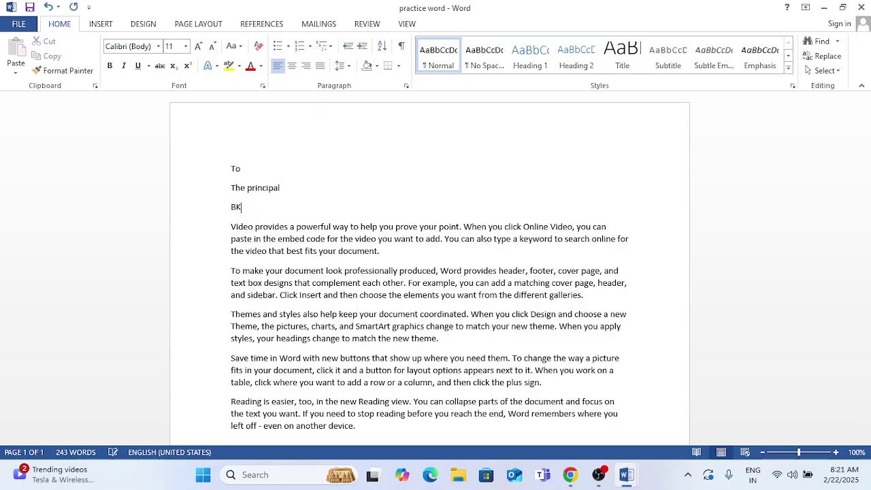
type("HS")
Save a copy of the document to the Desktop as a Word Document named "practice word 2".
left_click(20, 24)
left_click(40, 150)
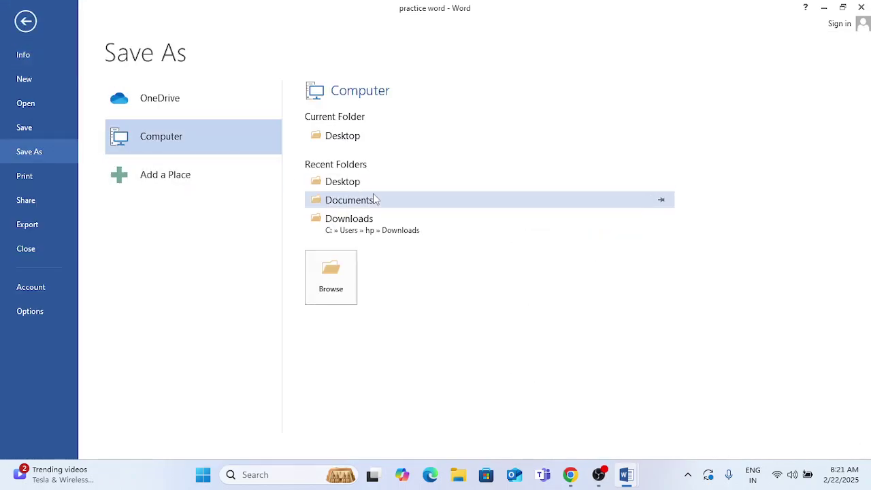
left_click(342, 182)
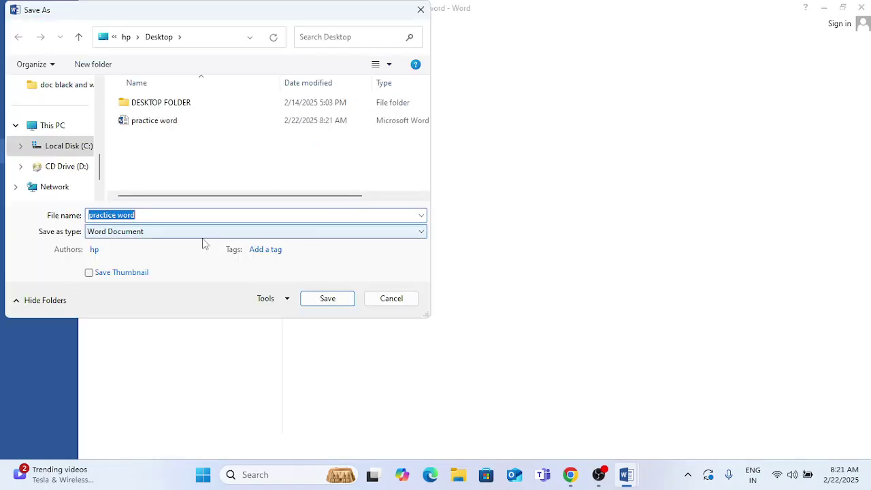
left_click(171, 214)
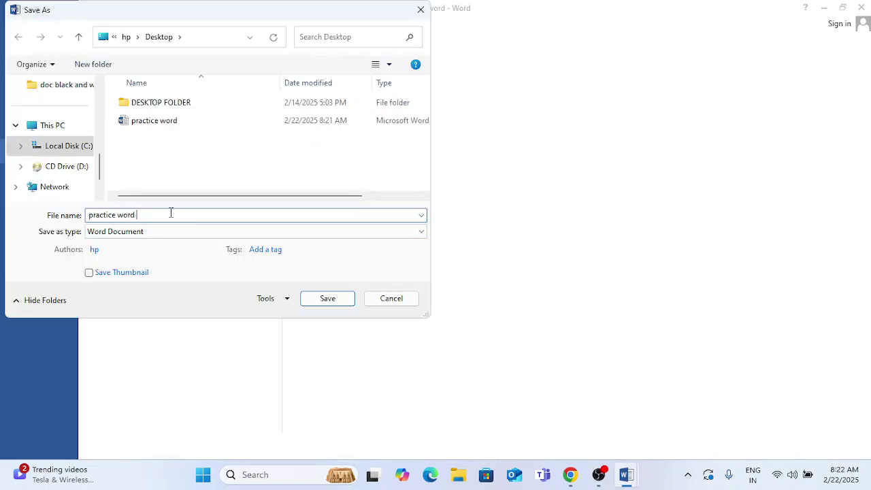
type("2")
left_click(315, 299)
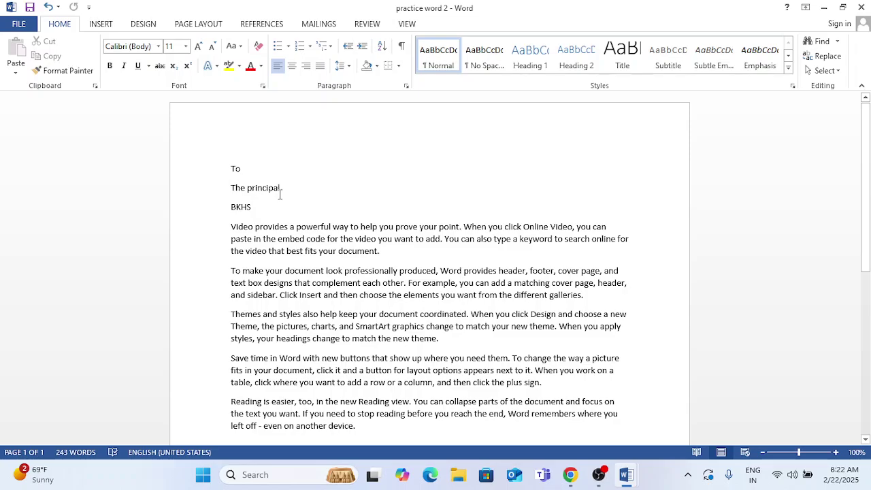
left_click(4, 30)
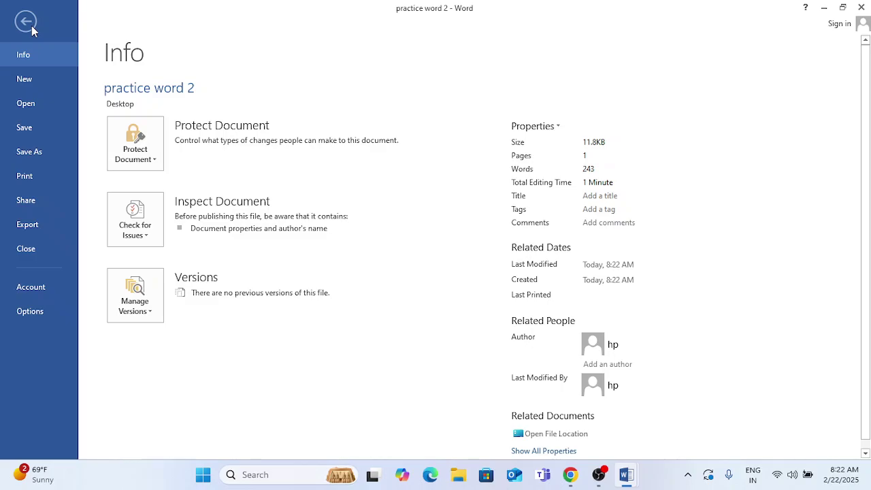
left_click(31, 27)
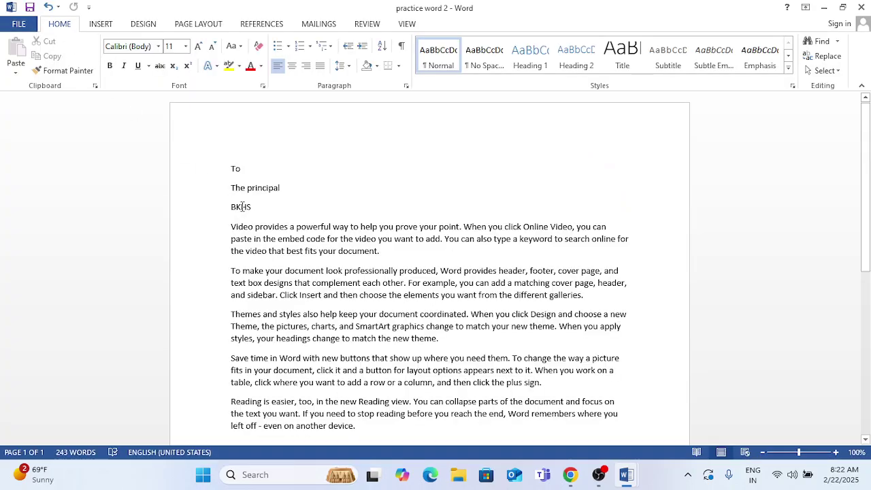
Set the number of print copies to 15 for the document and look through the available printers.
left_click(18, 25)
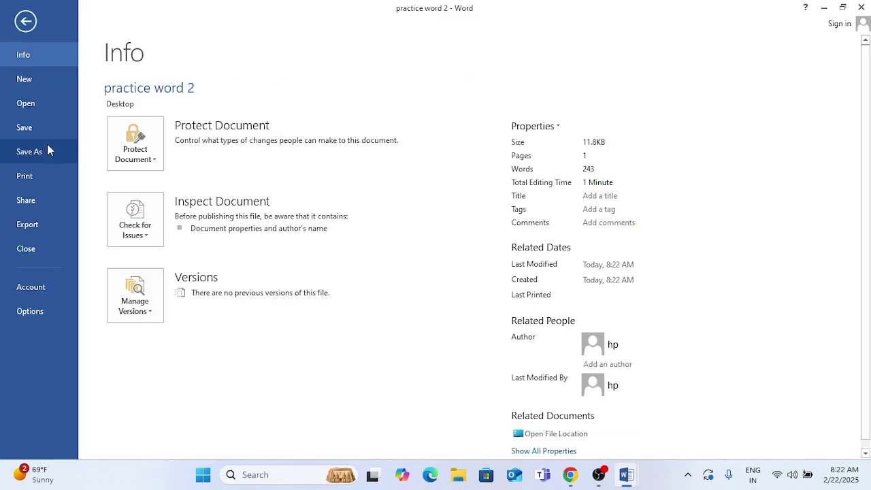
left_click(48, 183)
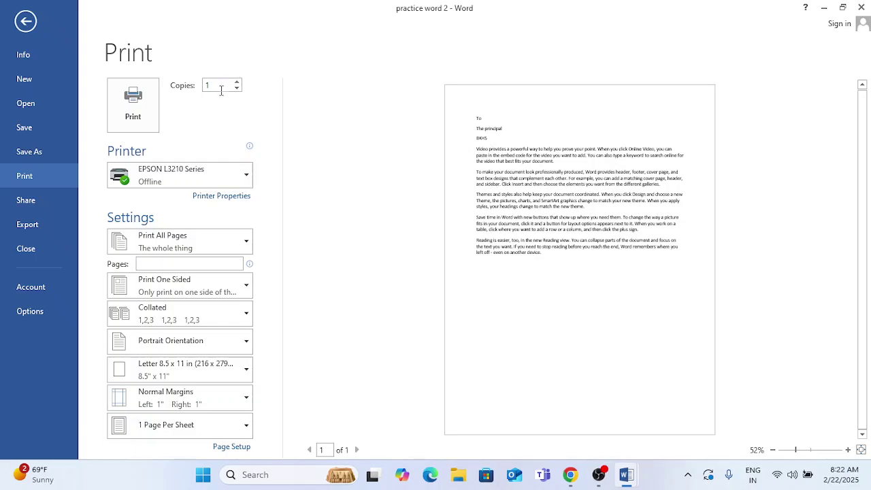
type("15")
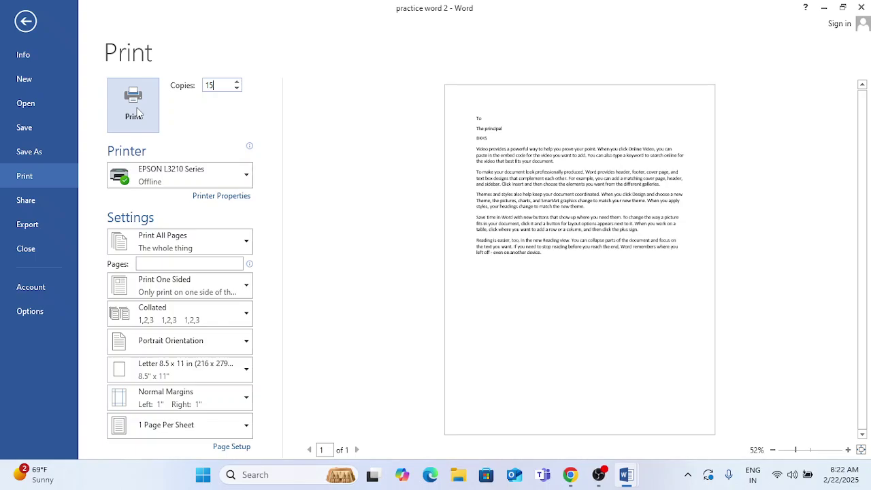
left_click(227, 185)
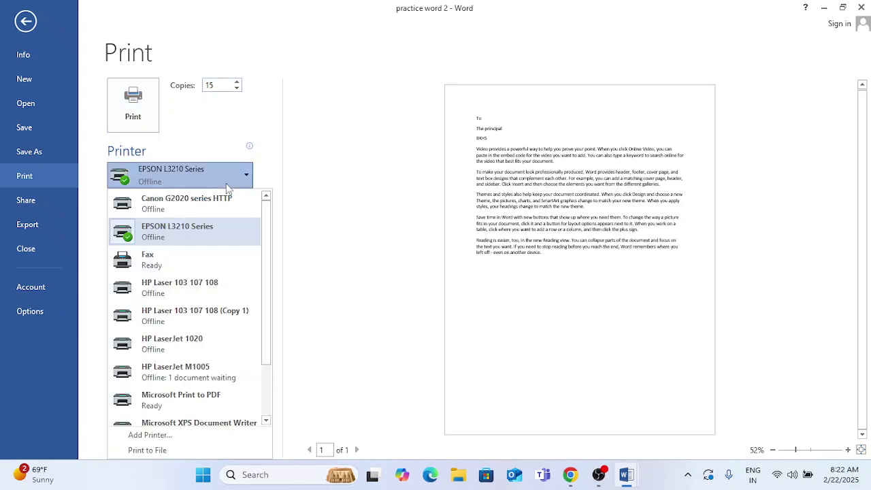
left_click(226, 187)
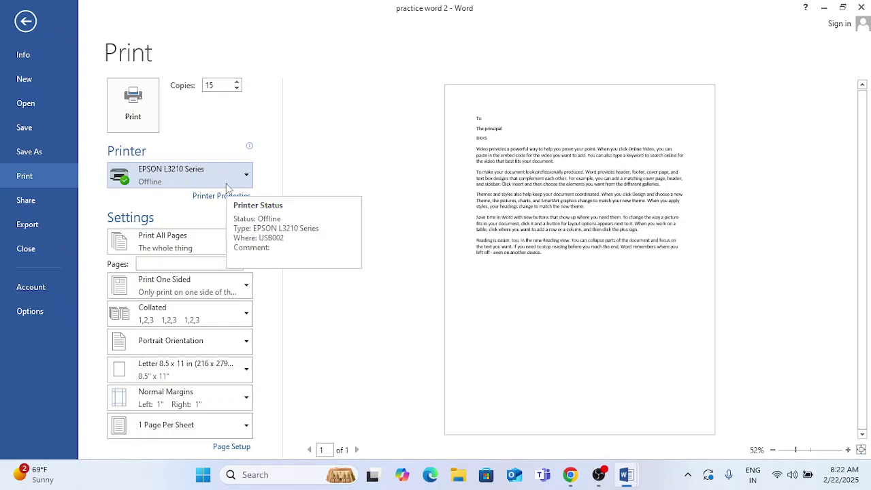
Set a custom print range of pages 1-5.
left_click(208, 265)
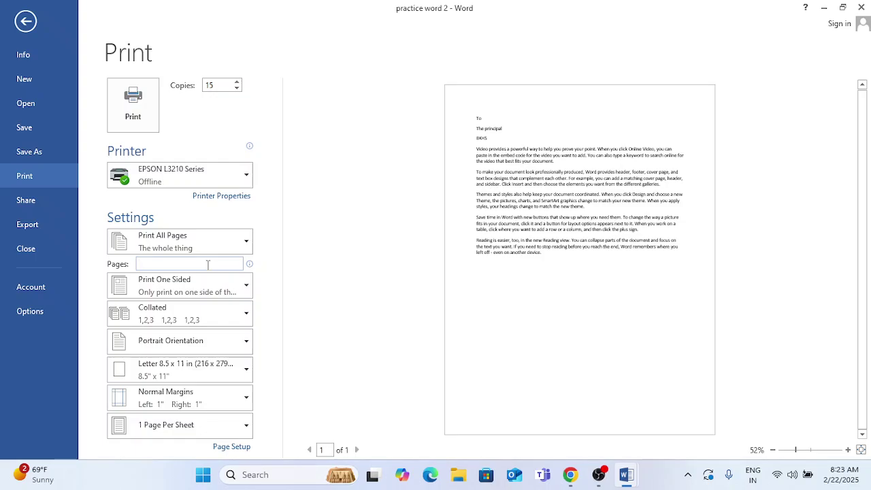
type("1-5")
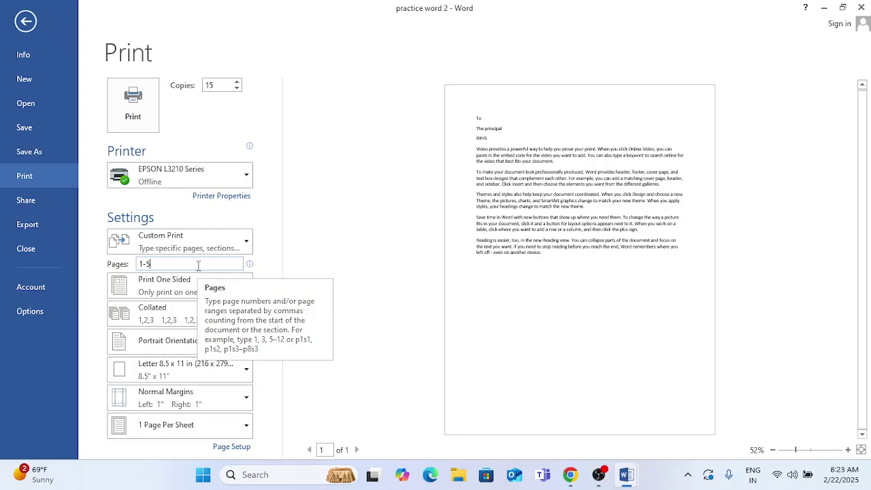
key("BackSpace")
key("BackSpace")
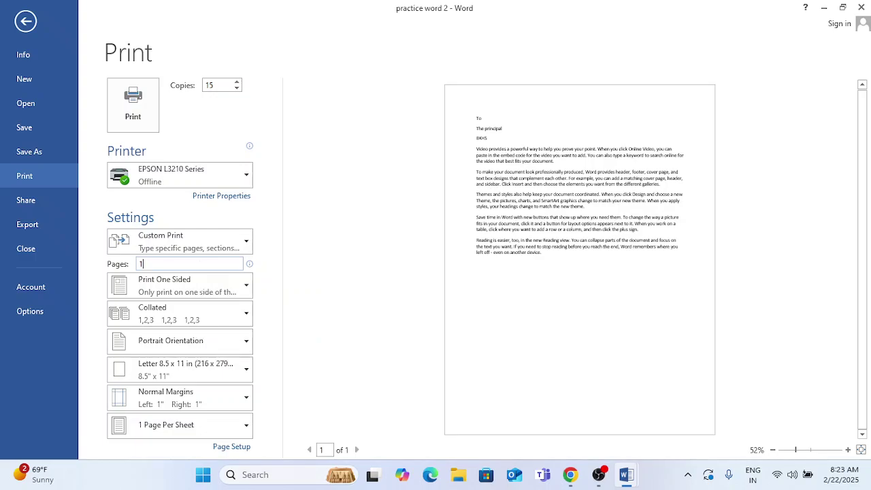
type(",")
key("BackSpace")
Look at the one-sided and both-sides printing choices and the collated and uncollated choices.
left_click(206, 292)
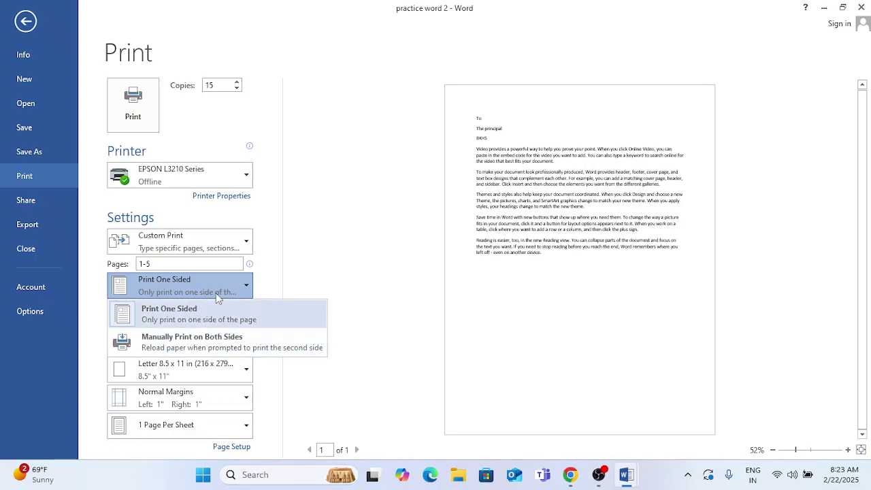
left_click(211, 286)
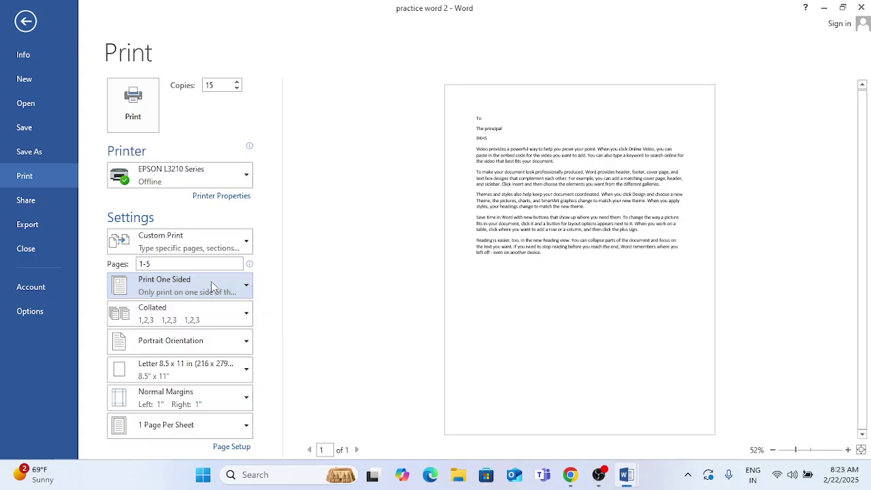
left_click(226, 314)
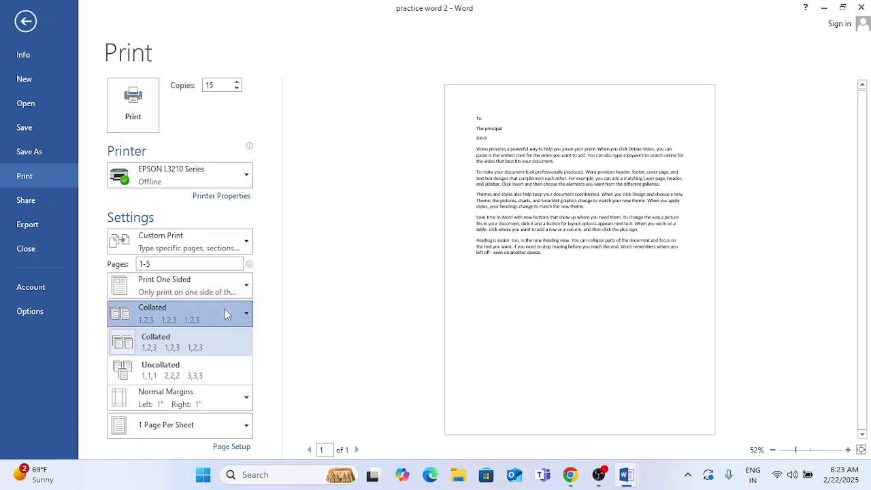
left_click(227, 314)
Switch the page to Landscape Orientation to preview it, and return it to Portrait Orientation.
left_click(227, 341)
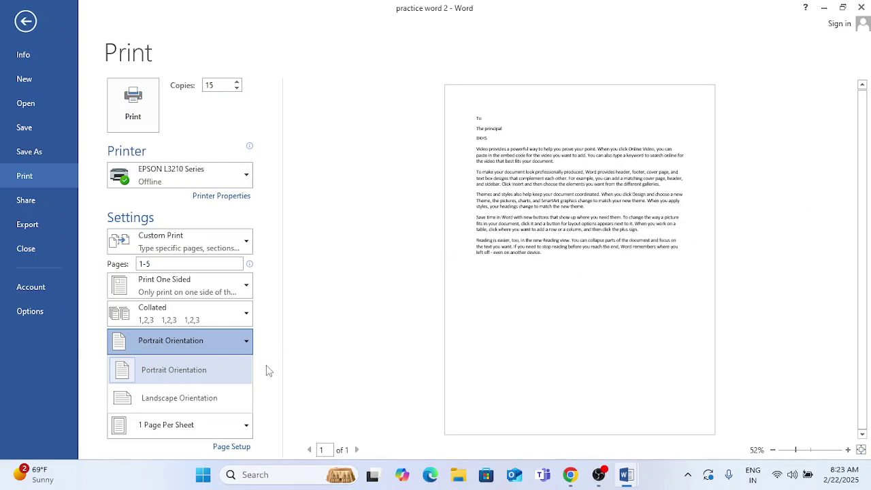
left_click(201, 401)
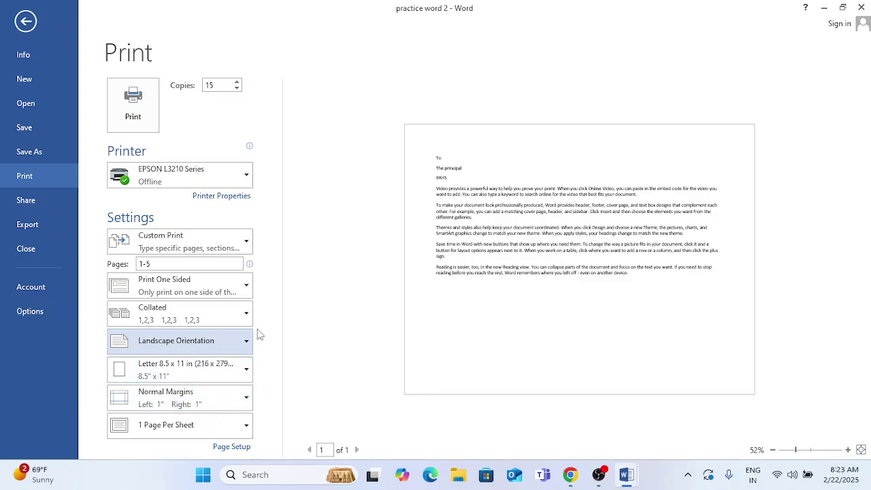
left_click(216, 349)
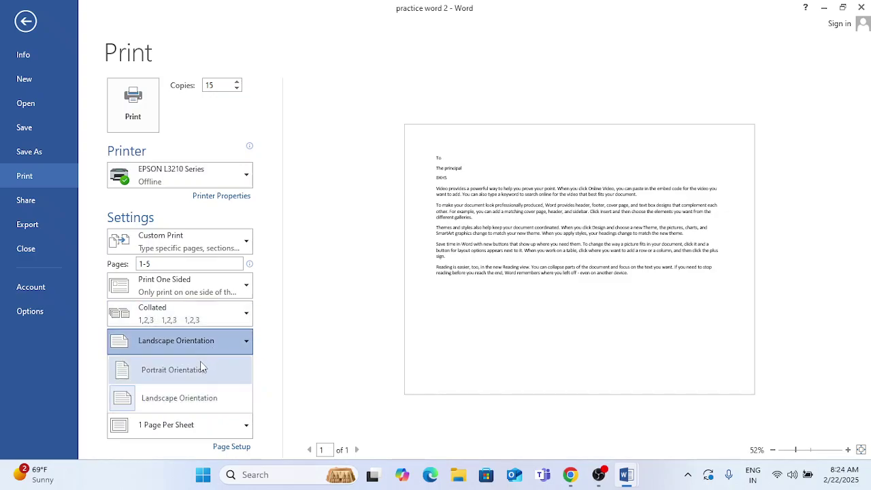
left_click(201, 368)
Set the print paper size to A4 210 x 297 mm.
left_click(238, 374)
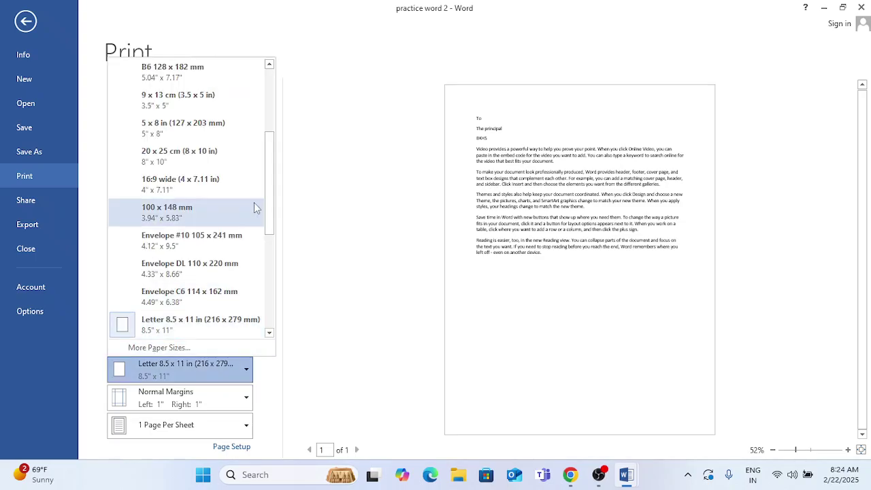
left_click_drag(269, 207, 267, 94)
left_click(184, 66)
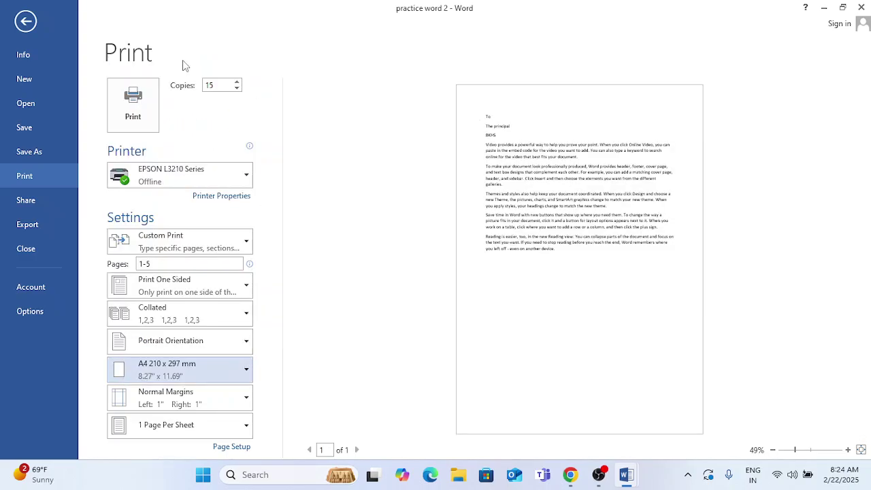
Look at the preset page margin choices for printing, keeping Normal Margins.
left_click(236, 407)
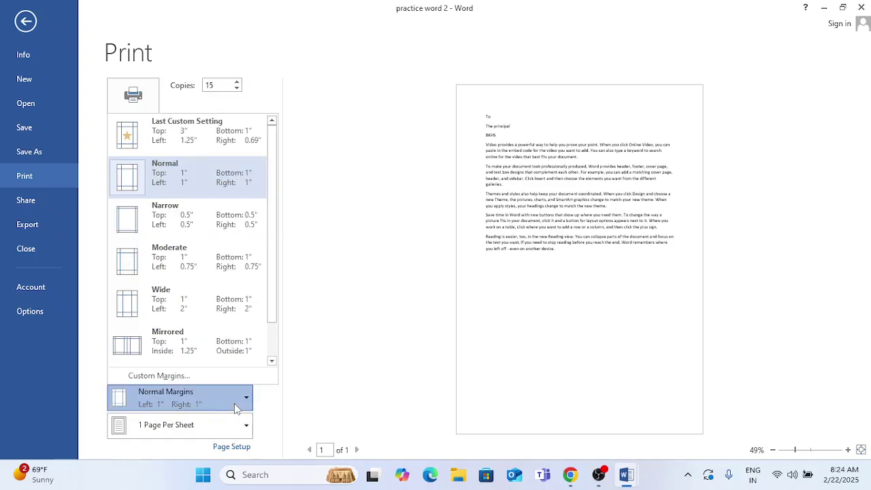
left_click(236, 406)
left_click(236, 407)
left_click(236, 406)
Switch the print layout to 2 Pages Per Sheet, and return it to 1 Page Per Sheet.
left_click(244, 434)
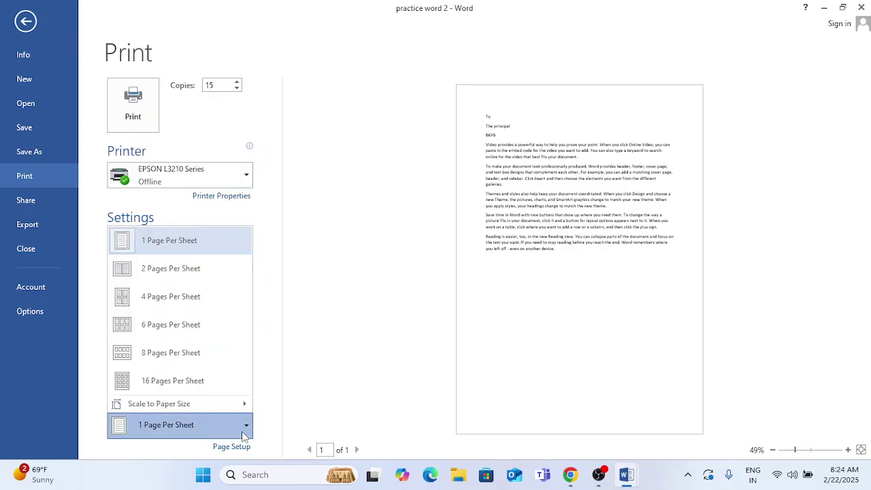
left_click(205, 278)
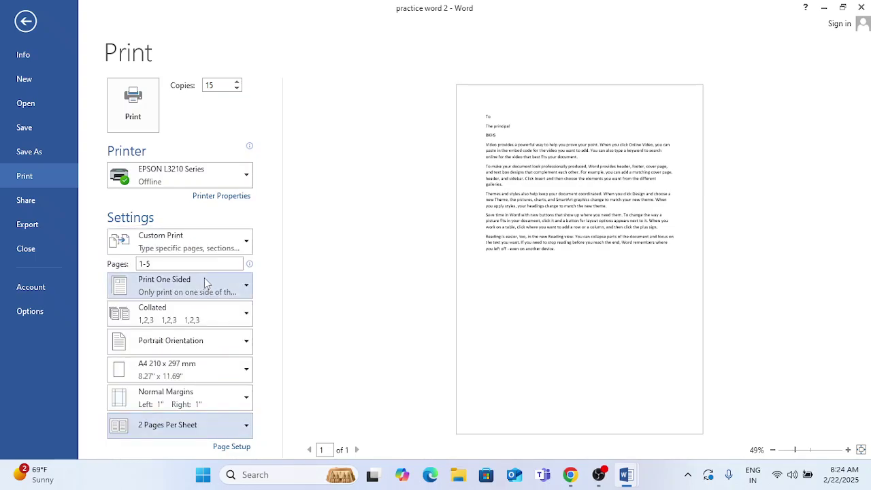
left_click(238, 427)
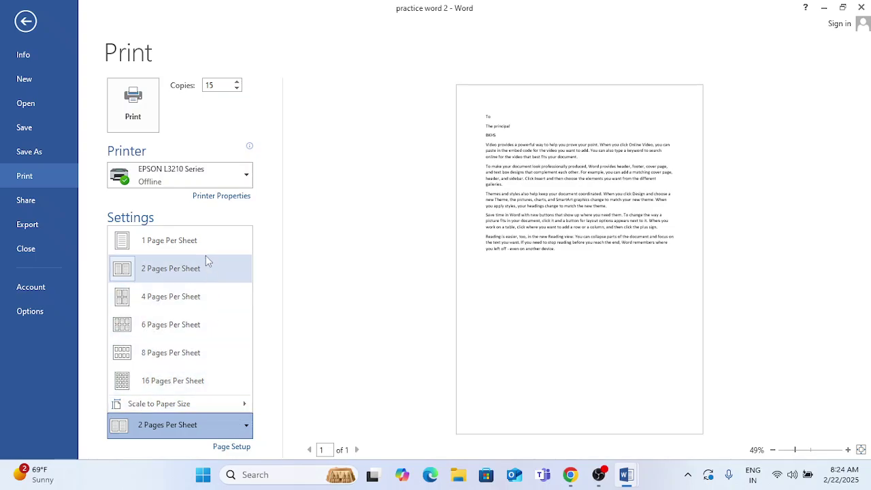
left_click(194, 240)
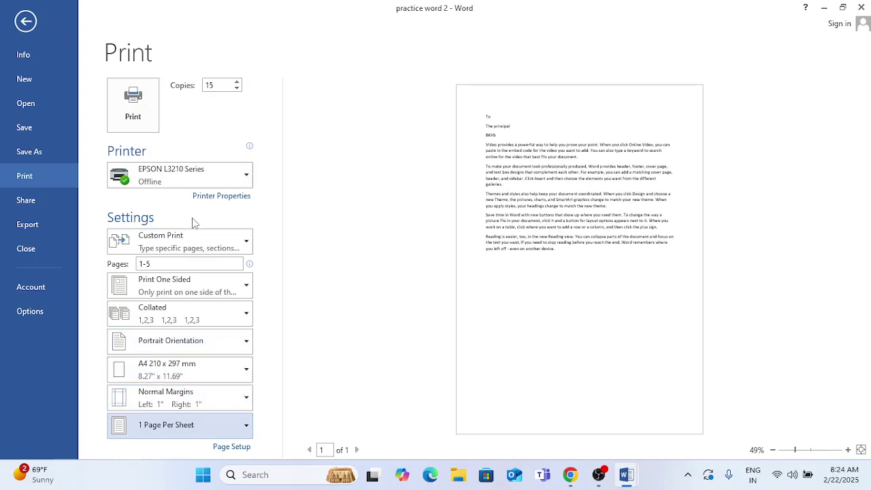
left_click(365, 281)
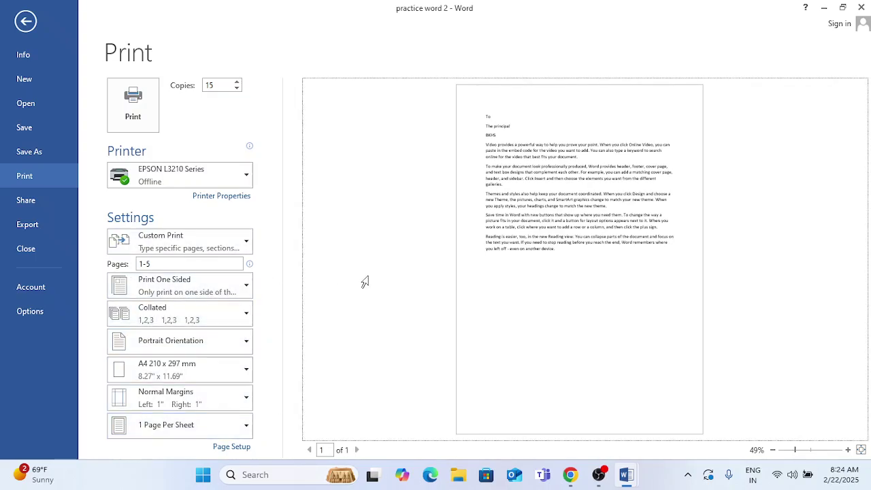
View the document's sharing options, and export the document to the Desktop as a PDF named practice word 2.
left_click(40, 200)
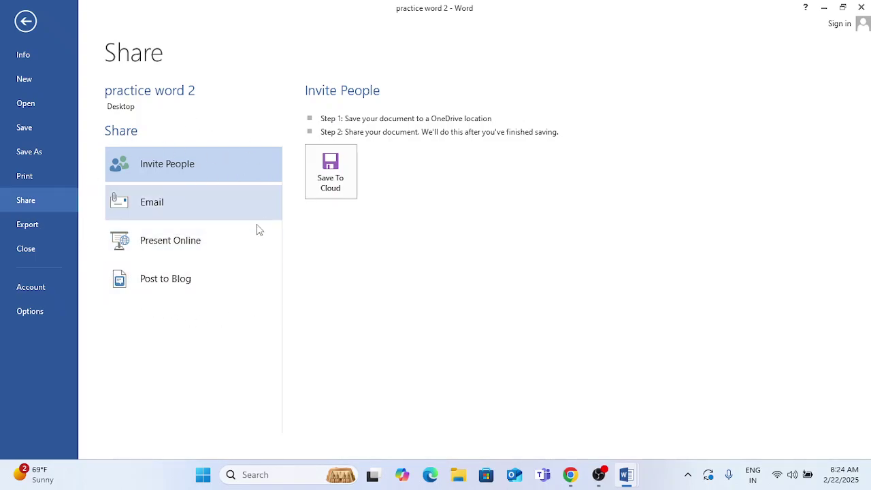
left_click(51, 229)
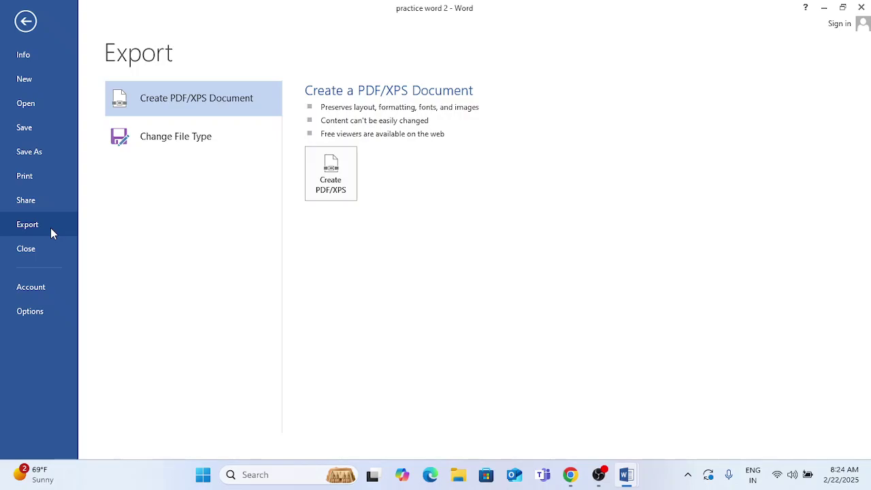
left_click(331, 178)
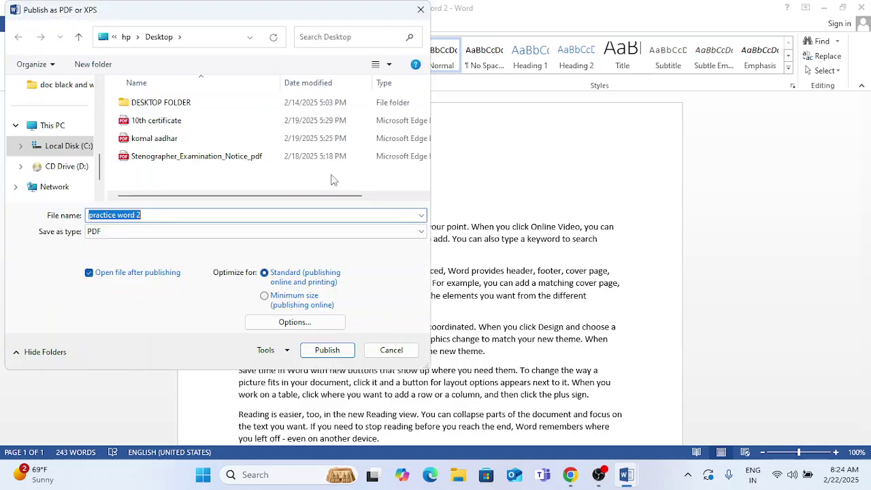
left_click(327, 353)
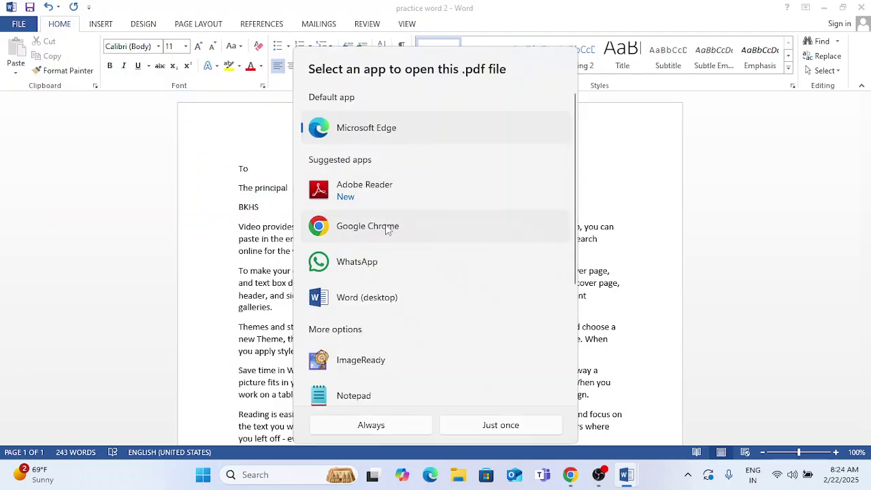
Open the published PDF in Google Chrome just once and look over its page.
left_click(386, 232)
left_click(532, 430)
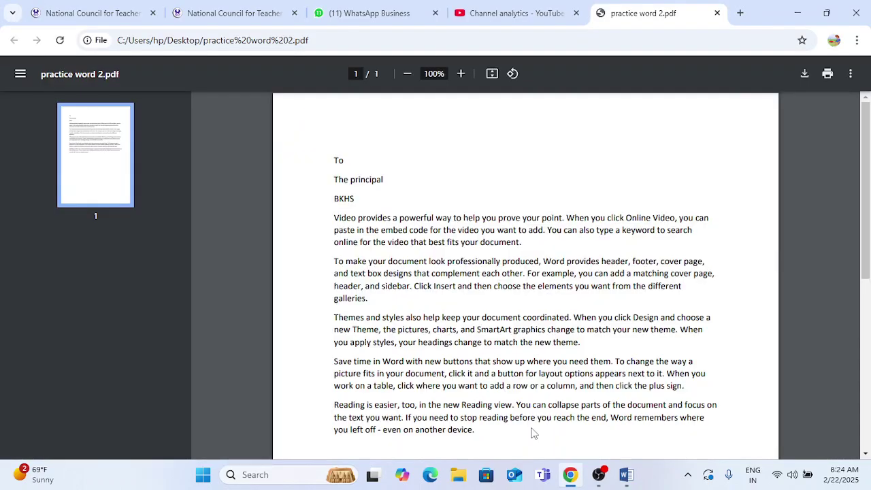
left_click_drag(866, 221, 869, 146)
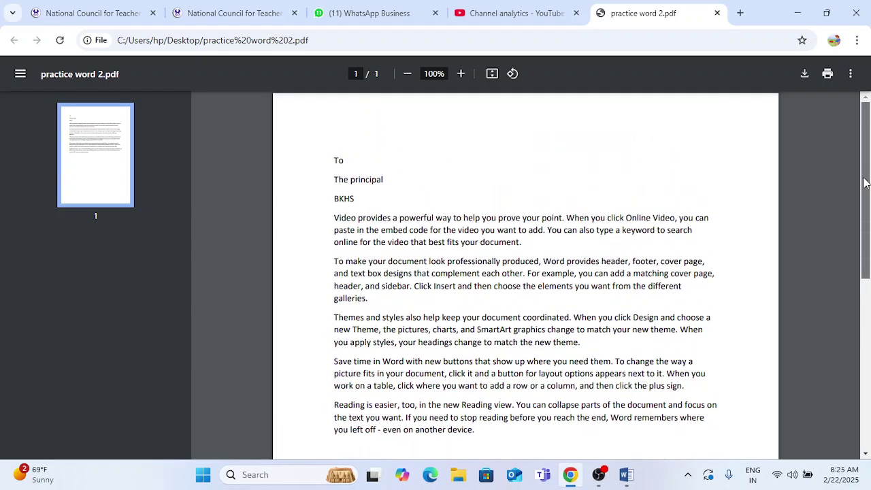
mouse_move(864, 182)
left_mouse_down()
mouse_move(864, 297)
mouse_move(868, 180)
mouse_move(870, 192)
left_mouse_up()
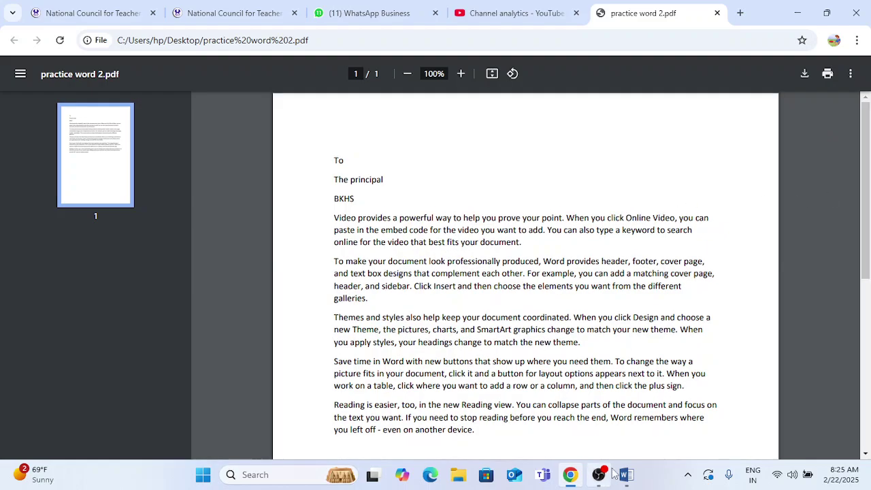
Switch back to the practice word 2 document in Word and close it.
mouse_move(625, 475)
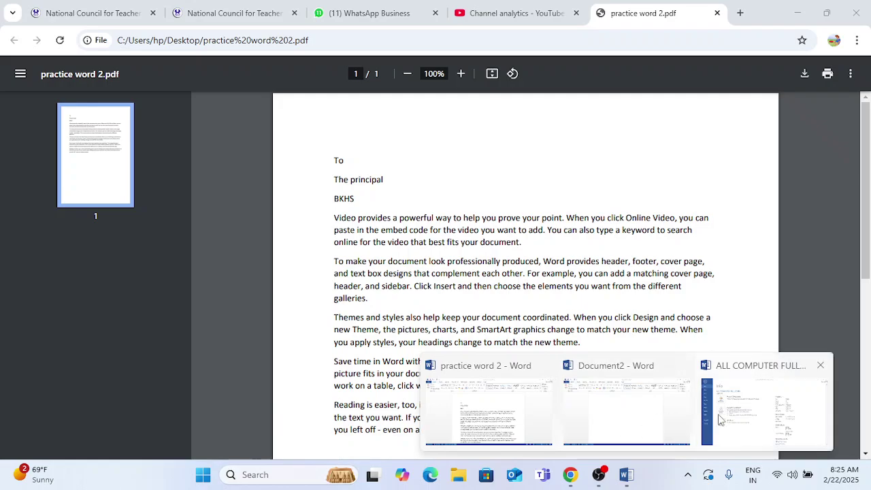
left_click(644, 407)
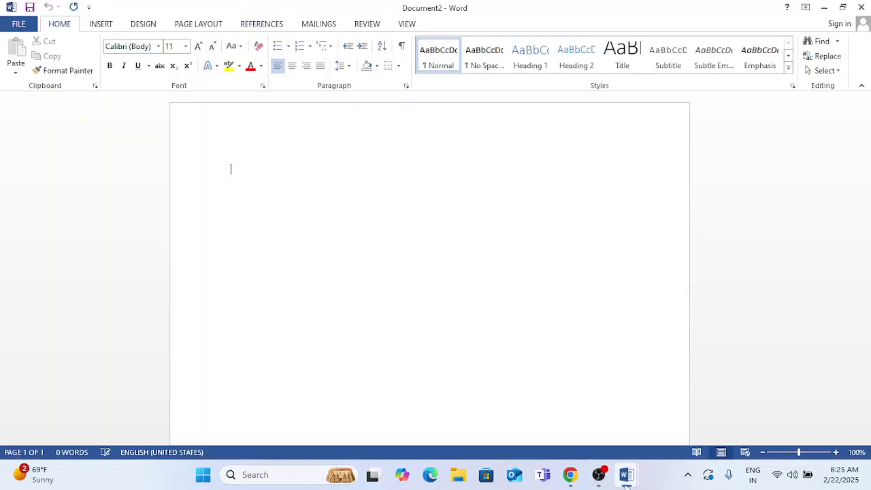
mouse_move(626, 483)
left_click(484, 443)
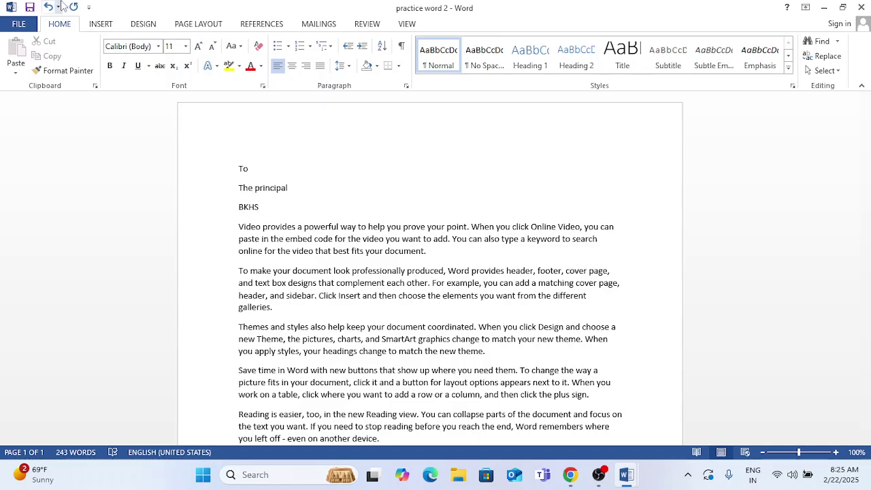
left_click(15, 28)
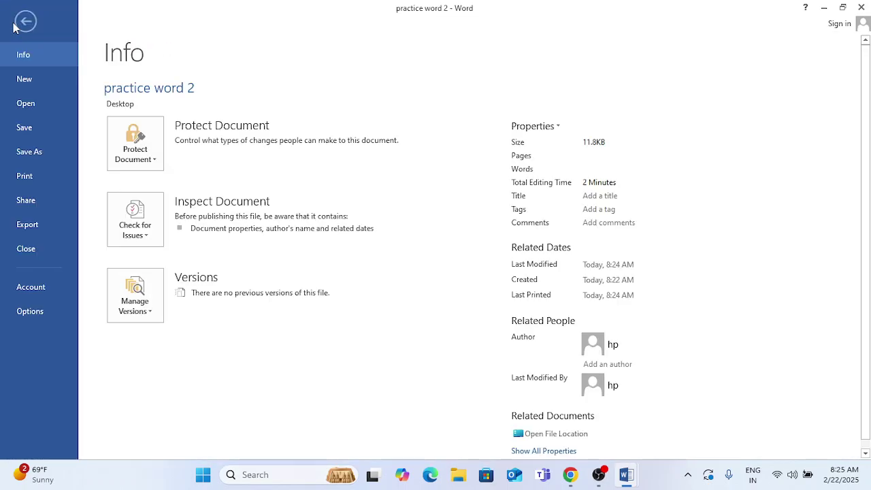
left_click(27, 249)
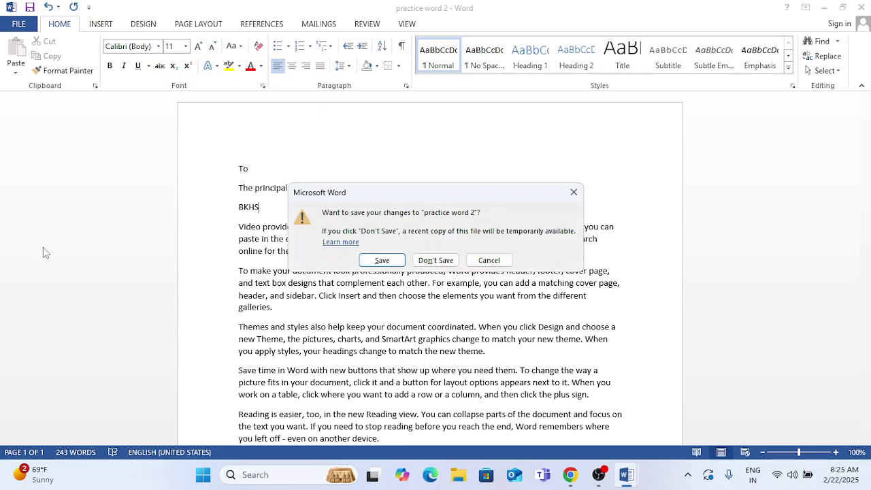